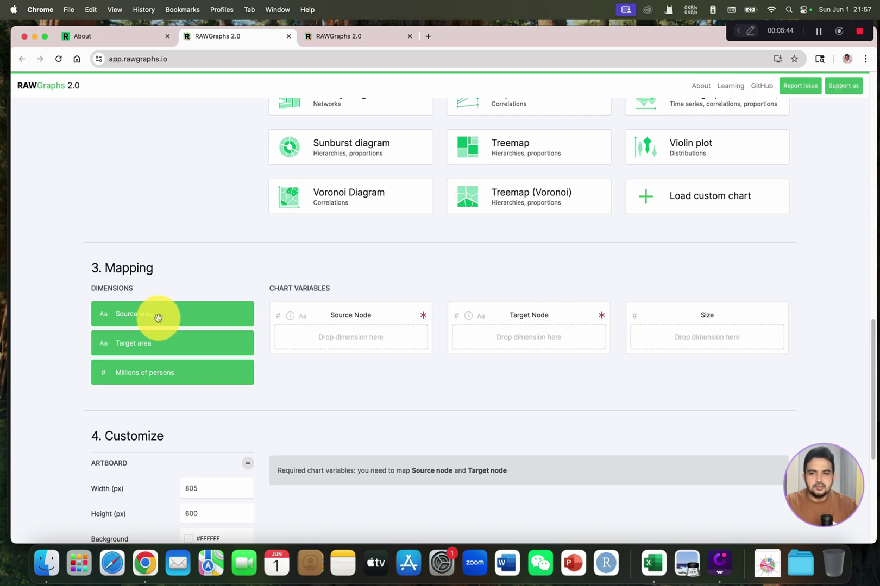
# Map the Source area dimension to Source Node and the Target area dimension to Target Node for the chord diagram
pyautogui.moveTo(158, 317); pyautogui.dragTo(320, 342)
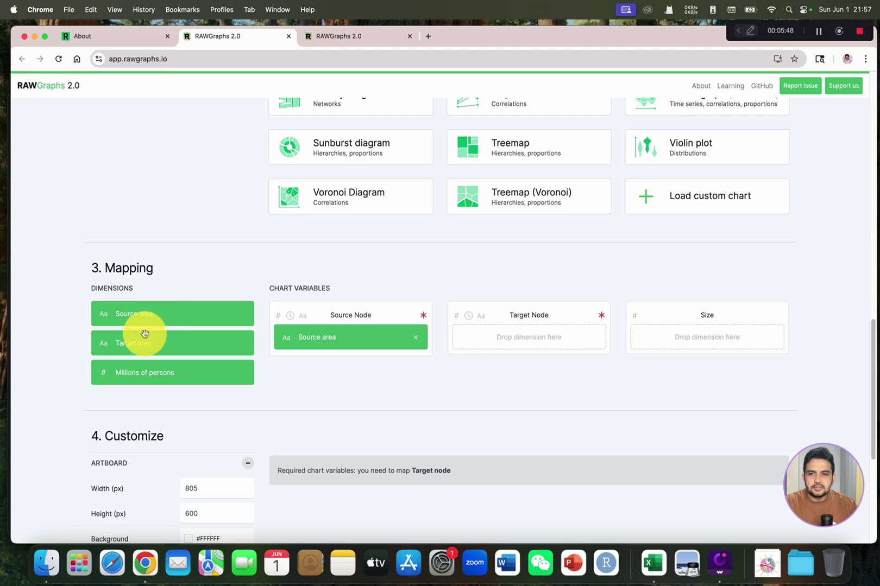
pyautogui.moveTo(152, 354); pyautogui.dragTo(497, 336)
pyautogui.scroll(-4, 381, 374)
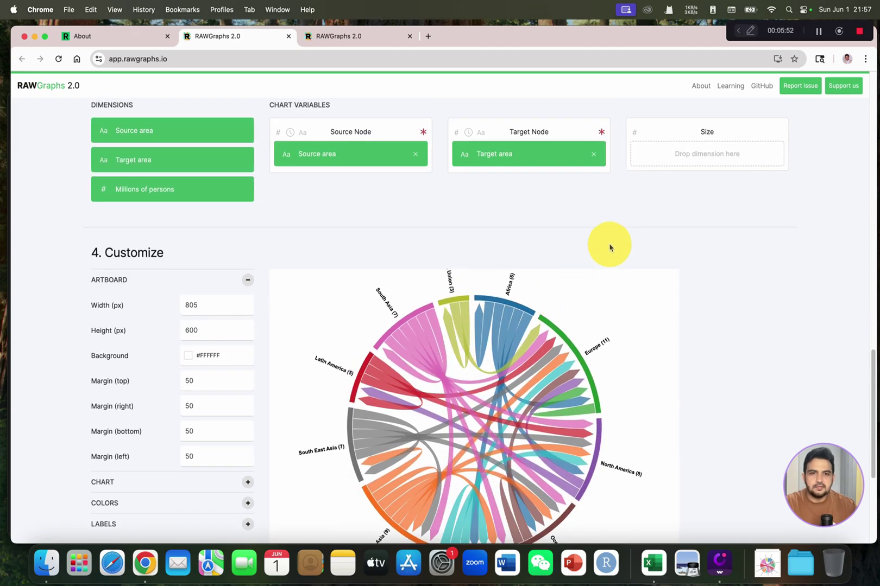
# Remove Target area from the Target Node variable and map it there again
pyautogui.click(592, 155)
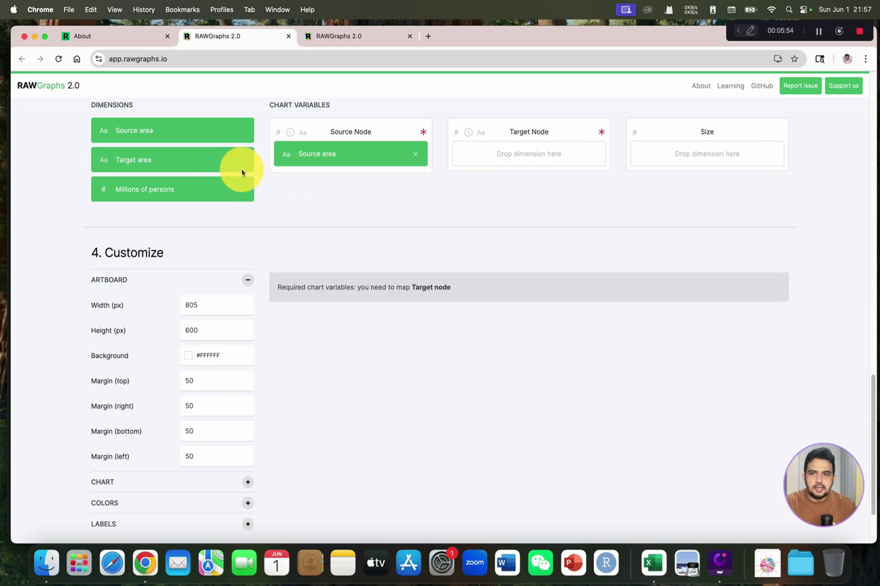
pyautogui.moveTo(243, 170); pyautogui.dragTo(524, 161)
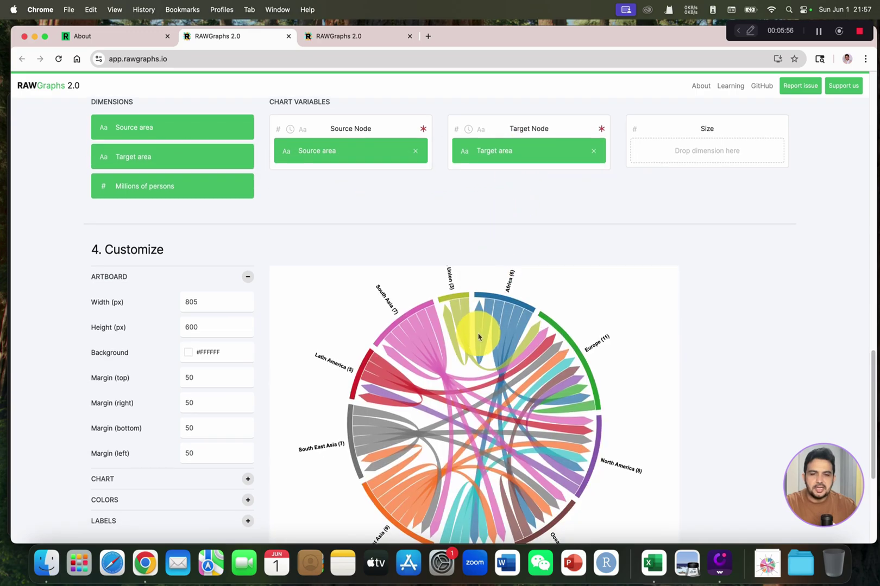
pyautogui.scroll(-2, 485, 337)
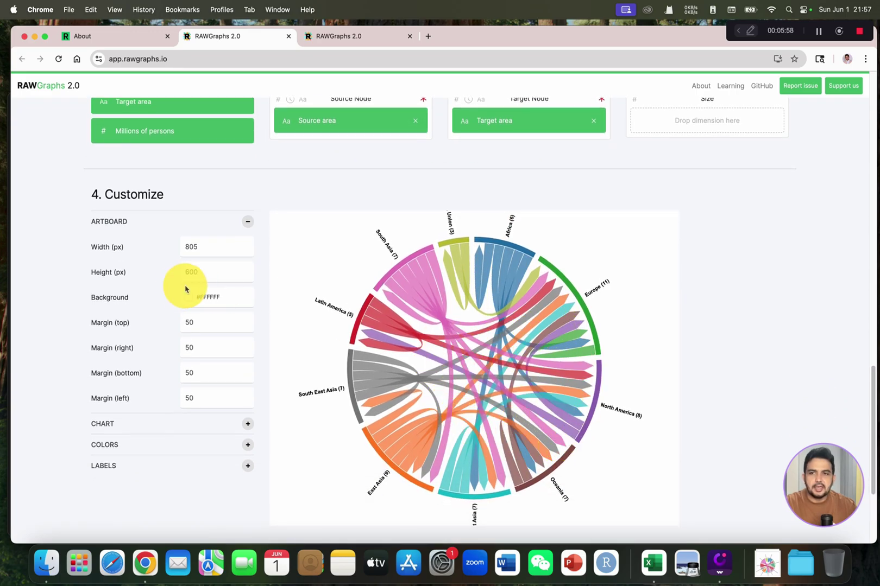
# Map the Millions of persons dimension to the chord diagram's Size variable
pyautogui.scroll(2, 153, 249)
pyautogui.scroll(3, 175, 261)
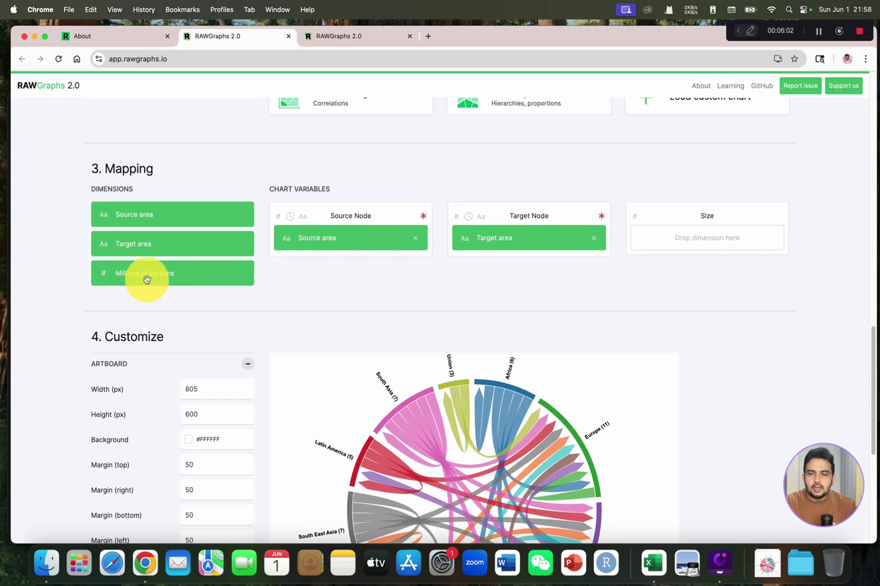
pyautogui.moveTo(146, 279); pyautogui.dragTo(683, 248)
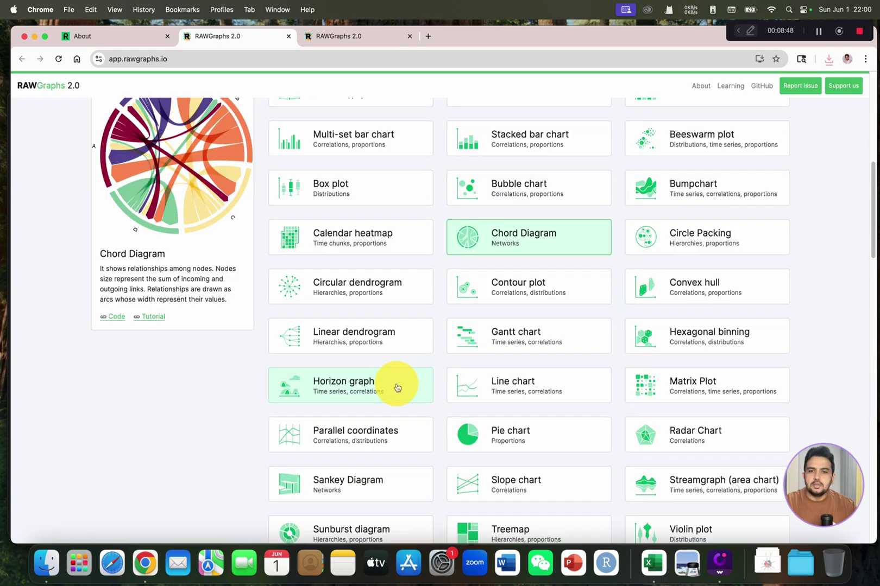
# Switch the chart type from Chord Diagram to Alluvial Diagram
pyautogui.scroll(10, 395, 381)
pyautogui.scroll(-1, 347, 347)
pyautogui.scroll(-5, 398, 465)
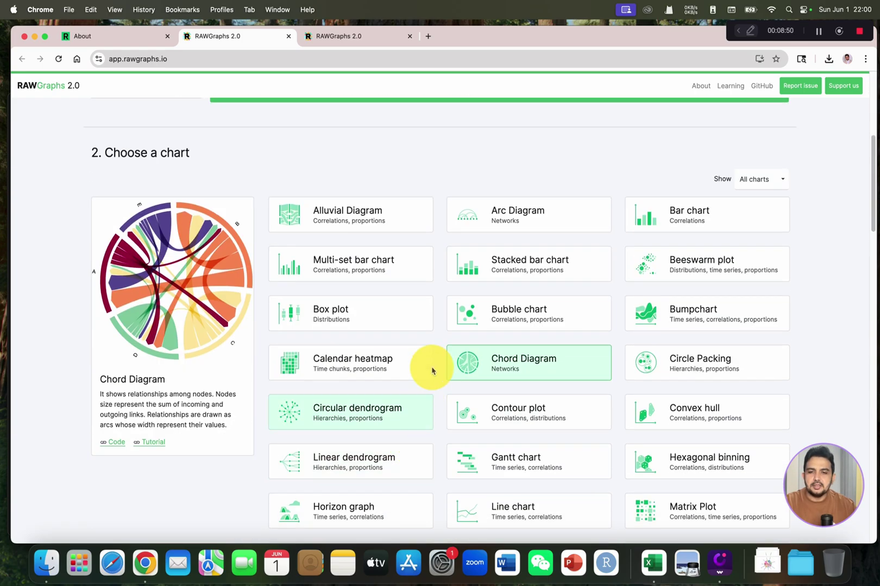
pyautogui.scroll(2, 365, 224)
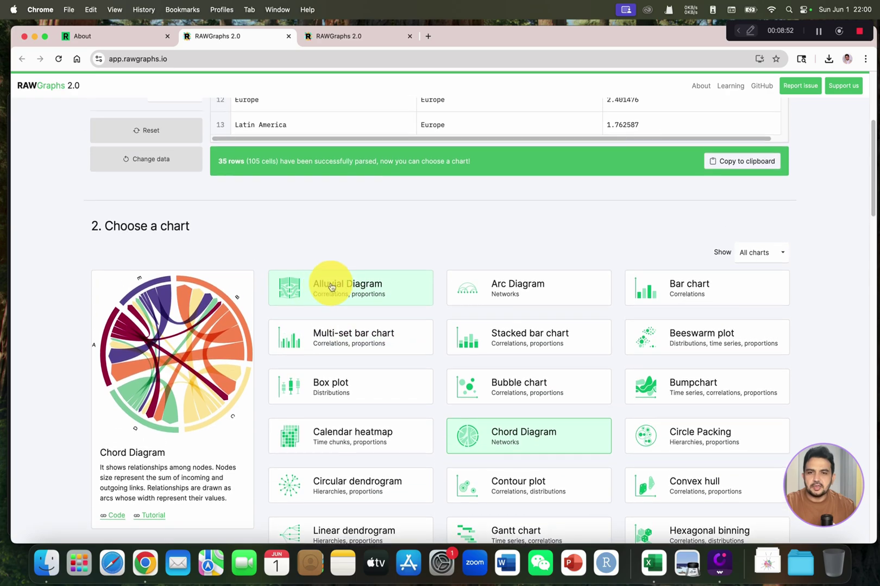
pyautogui.click(351, 294)
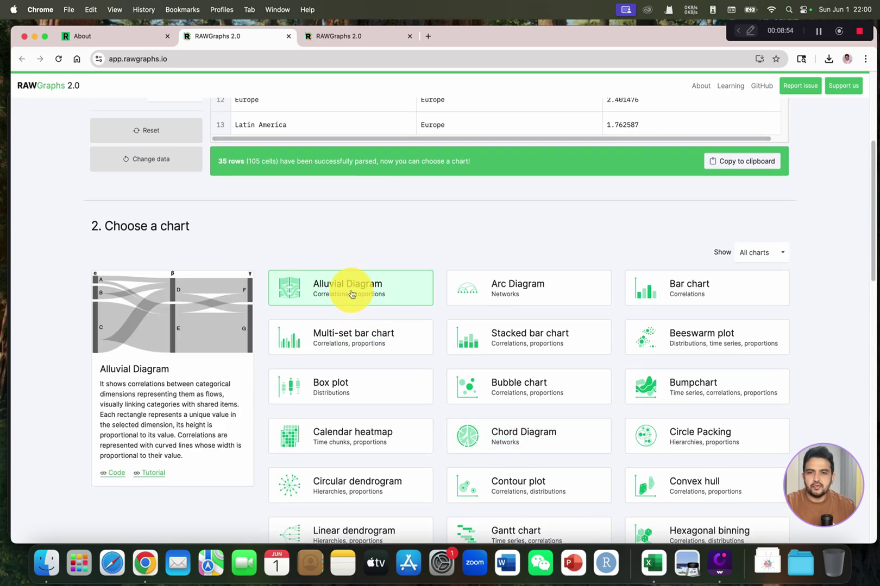
# Map Source area and Target area to the alluvial diagram's Steps and Millions of persons to its Size
pyautogui.scroll(-15, 350, 356)
pyautogui.scroll(8, 326, 353)
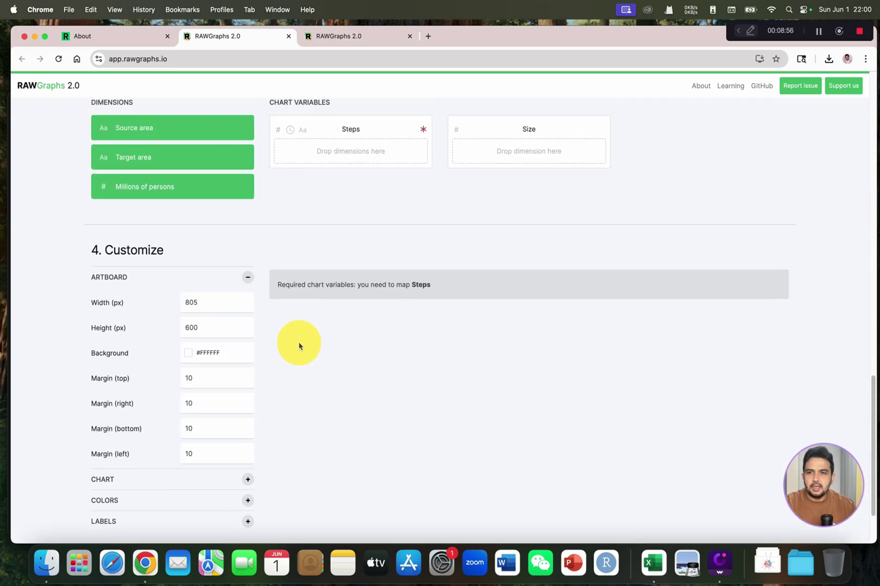
pyautogui.moveTo(203, 363); pyautogui.dragTo(370, 368)
pyautogui.scroll(-5, 236, 289)
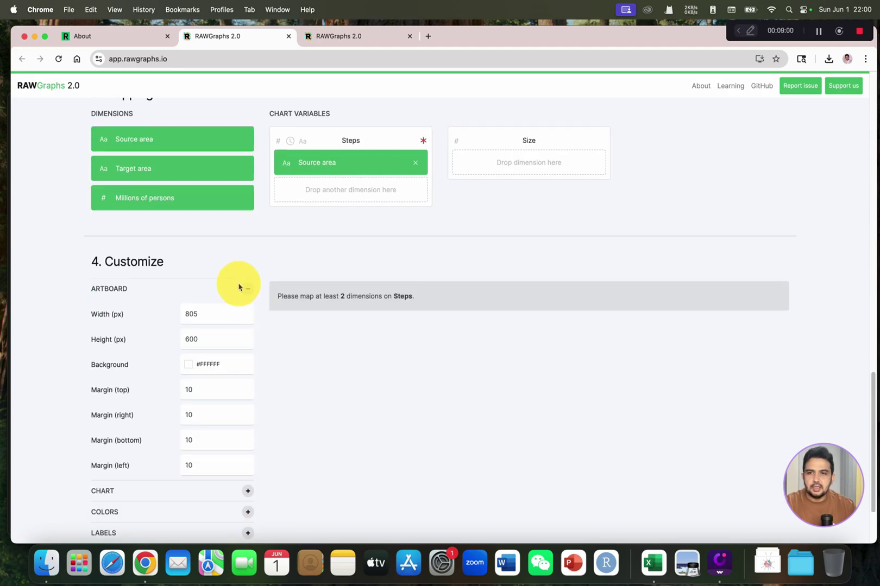
pyautogui.scroll(1, 202, 218)
pyautogui.moveTo(202, 217); pyautogui.dragTo(554, 194)
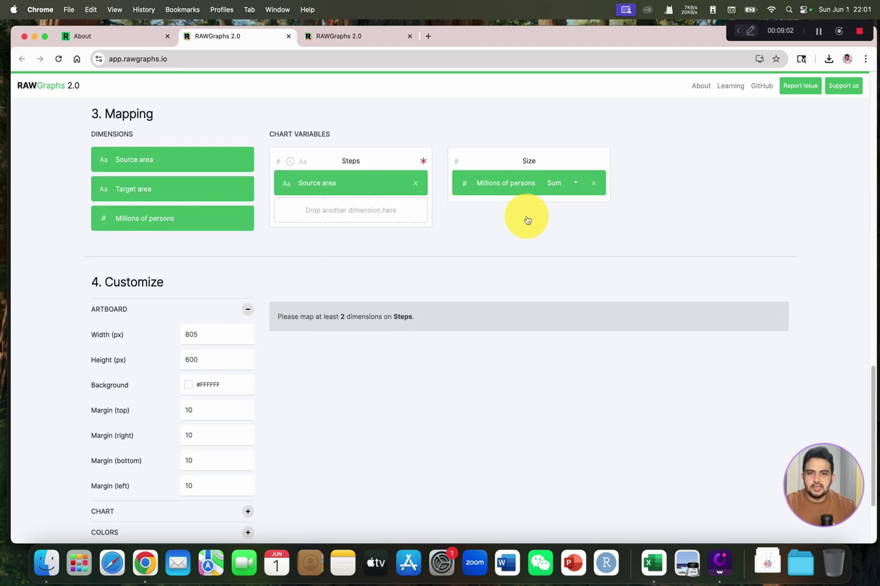
pyautogui.moveTo(181, 200); pyautogui.dragTo(356, 220)
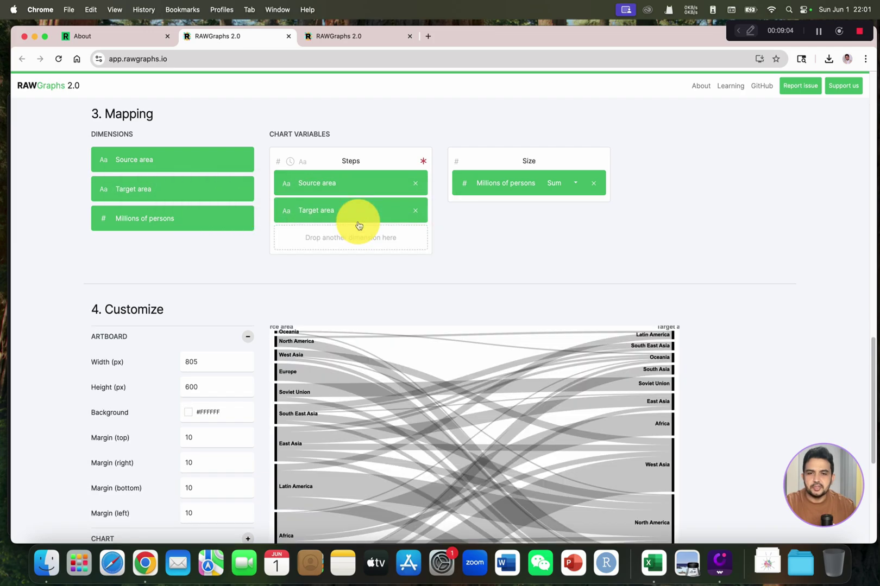
pyautogui.scroll(-2, 575, 365)
pyautogui.scroll(-2, 428, 341)
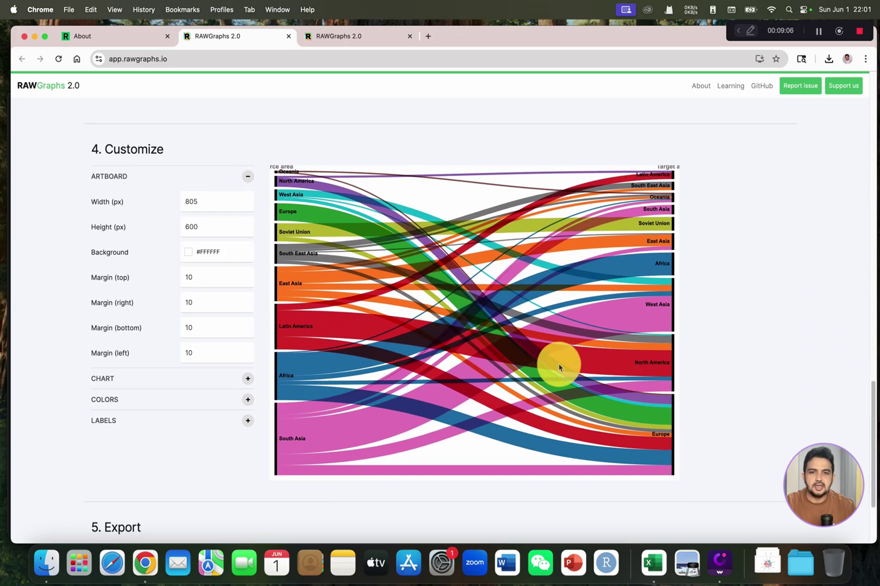
pyautogui.scroll(4, 482, 343)
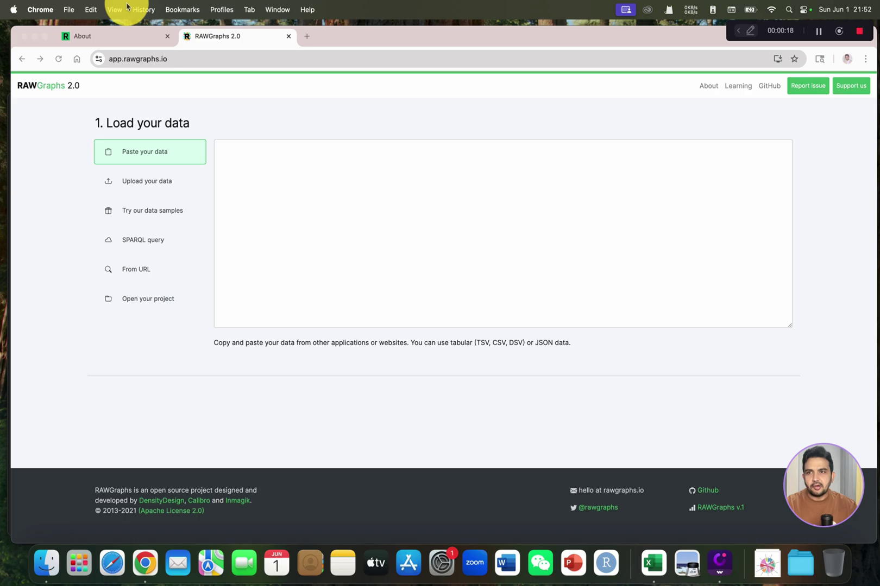
# Read the project description and team section on the RAWGraphs About page and launch the web tool from there
pyautogui.click(108, 40)
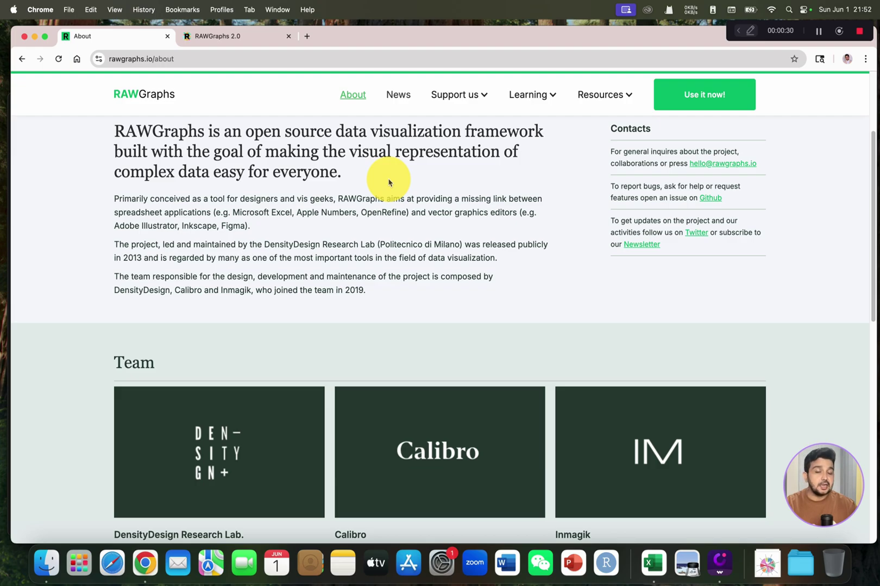
pyautogui.scroll(-2, 275, 277)
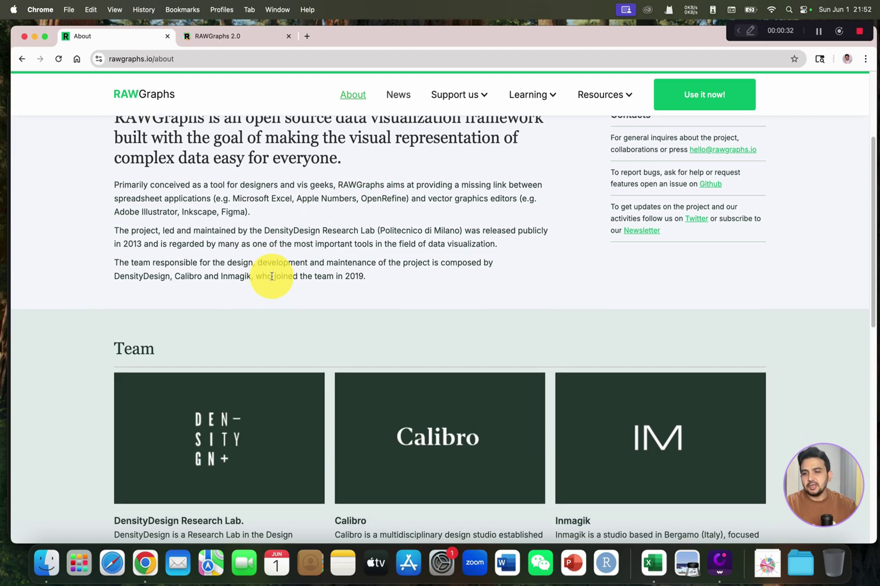
pyautogui.scroll(-5, 228, 323)
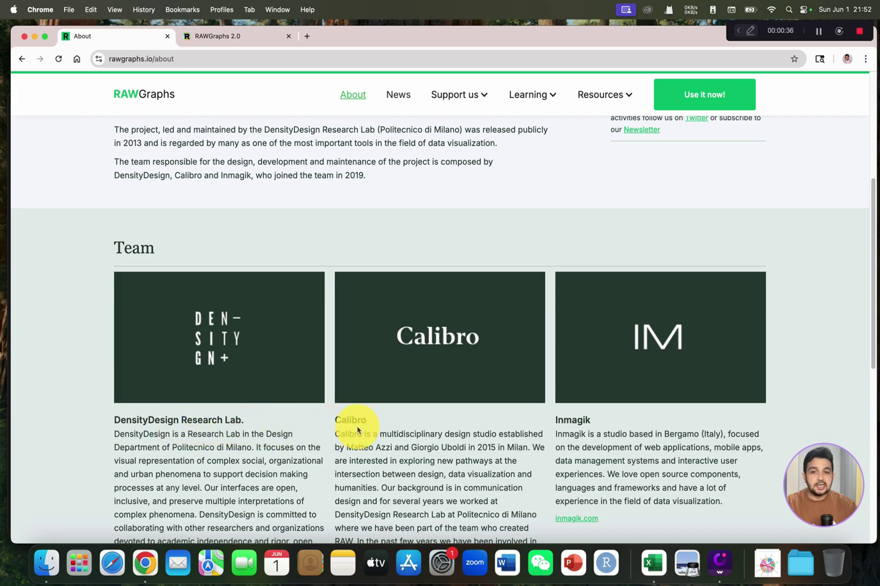
pyautogui.scroll(-1, 374, 423)
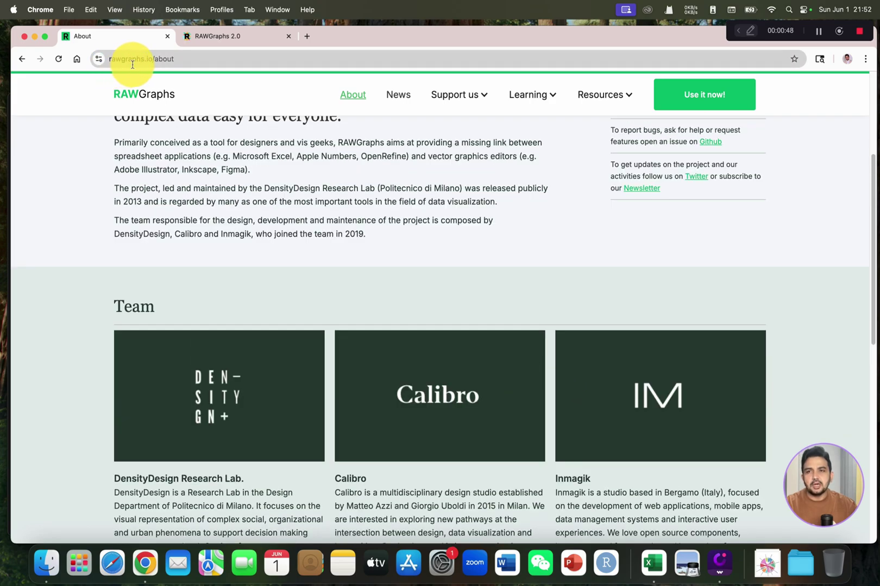
pyautogui.scroll(5, 725, 111)
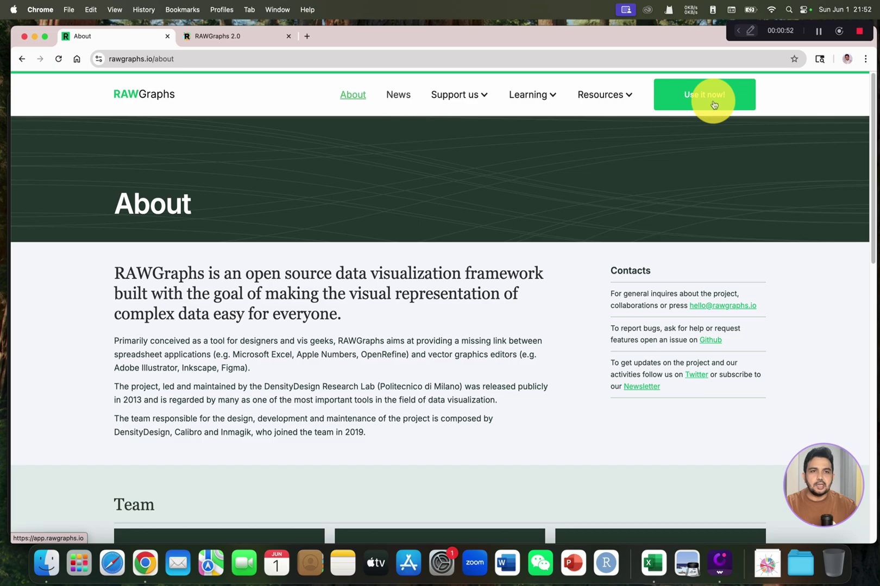
pyautogui.click(714, 104)
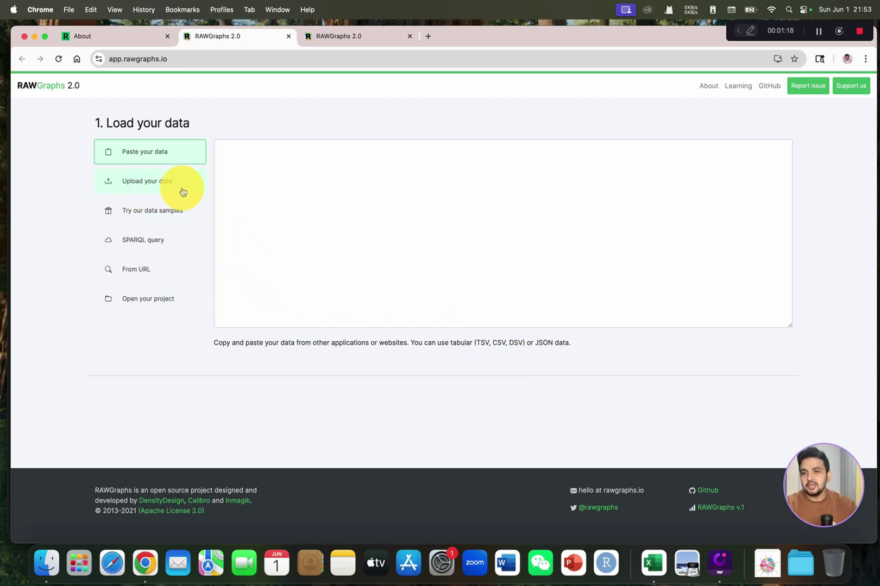
# Look through the data loading options for file upload, data samples, SPARQL query, URL and saved project
pyautogui.click(152, 191)
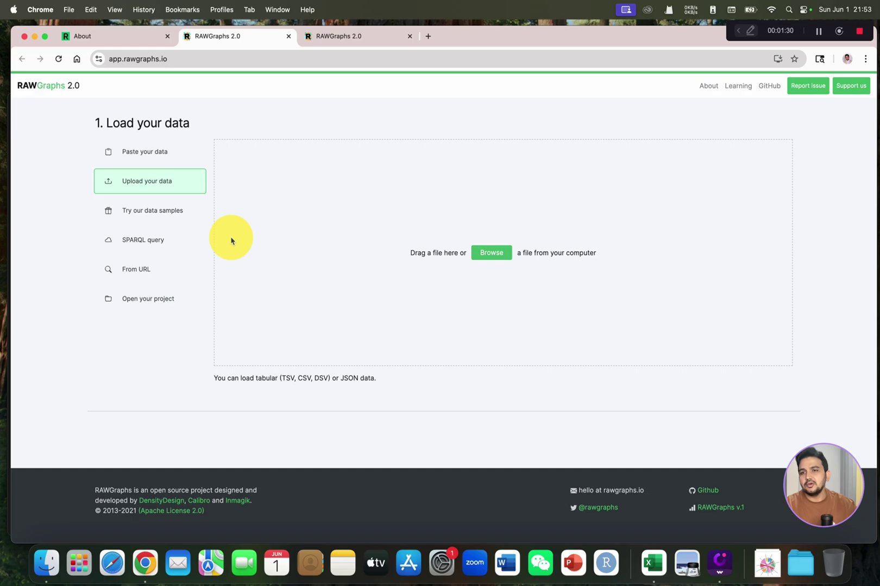
pyautogui.click(161, 220)
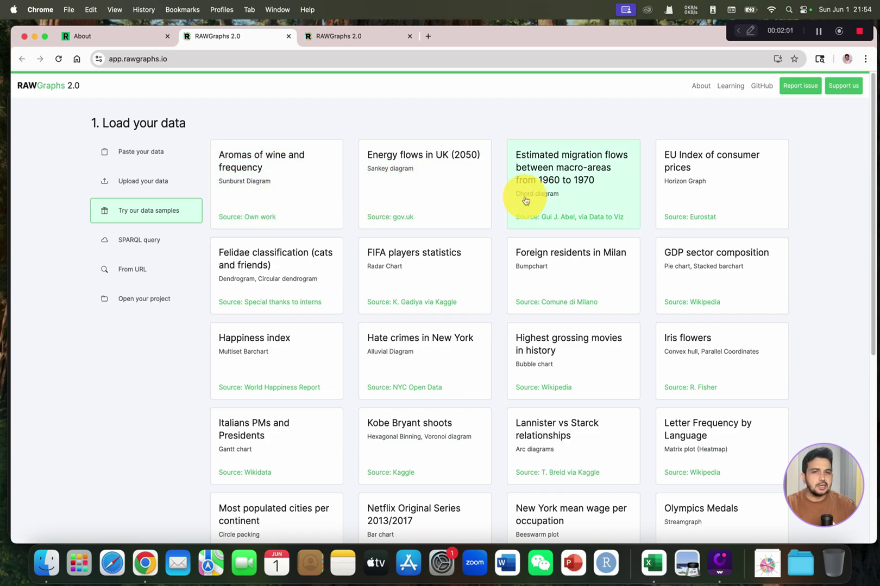
pyautogui.scroll(-2, 379, 239)
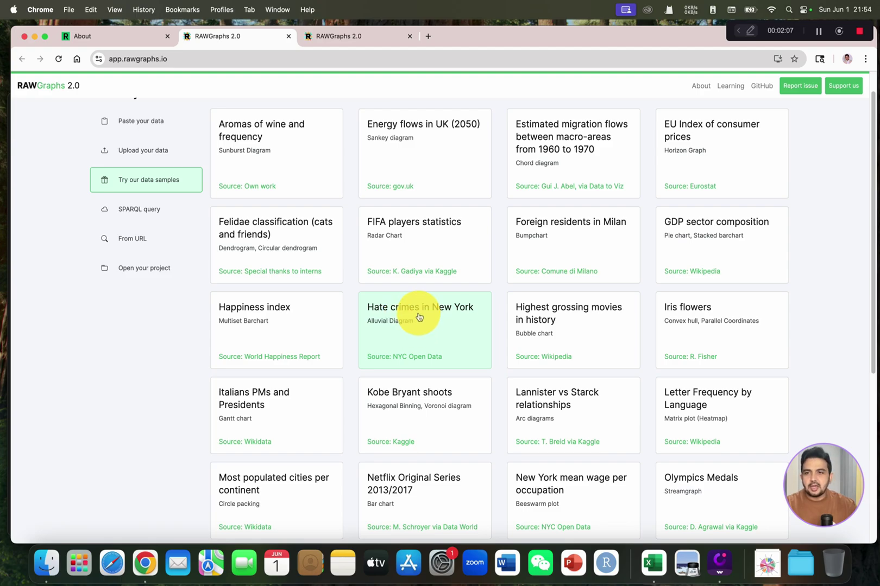
pyautogui.click(166, 209)
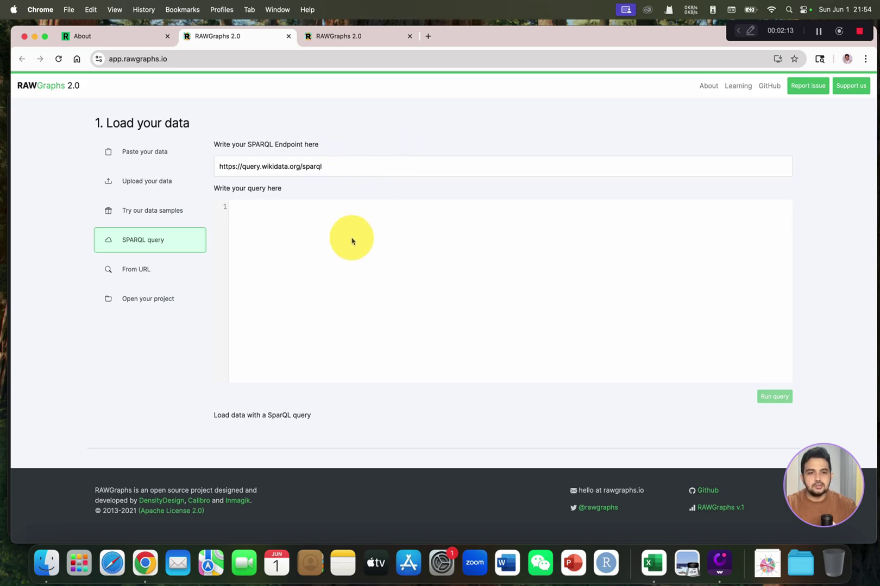
pyautogui.click(187, 277)
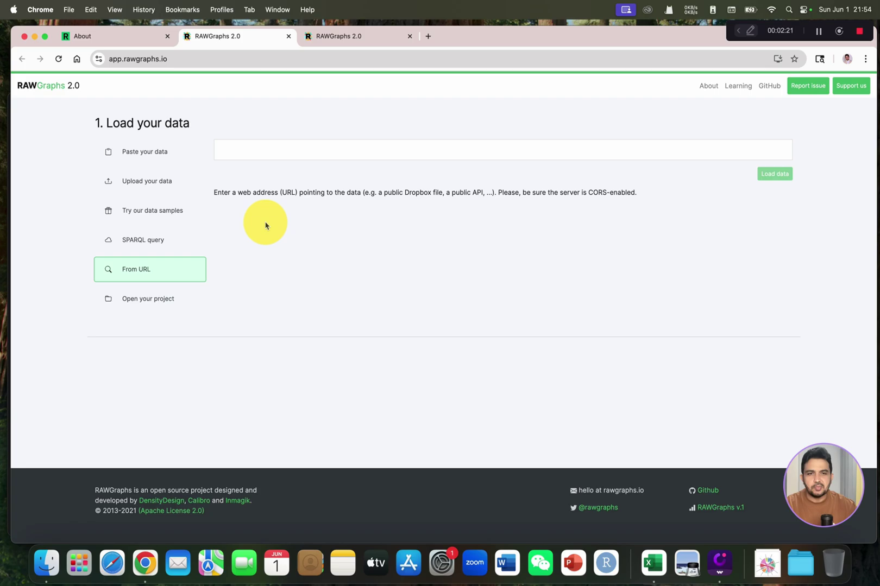
pyautogui.click(162, 312)
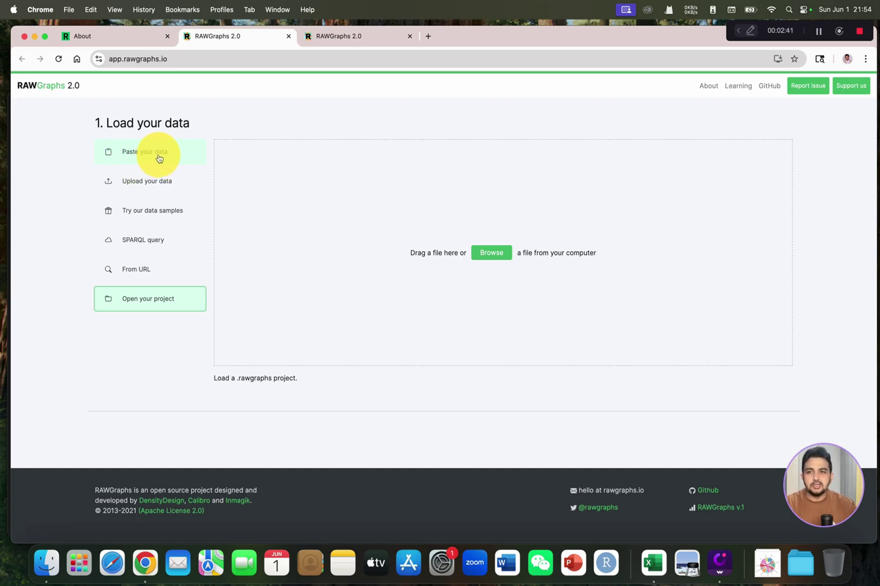
# Switch to the expr workbook in Excel and examine the Source area, Target area and Millions of persons columns in Sheet1
pyautogui.click(654, 565)
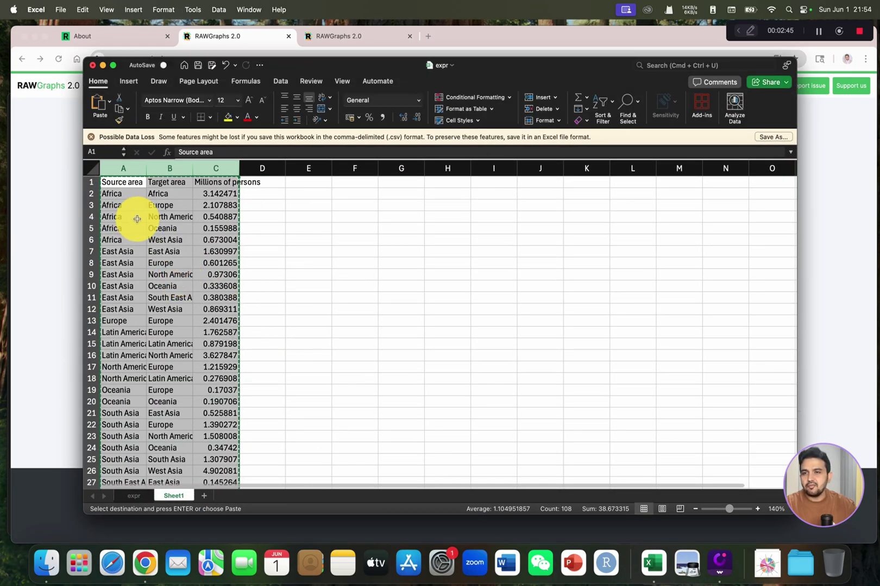
pyautogui.scroll(-5, 137, 219)
pyautogui.scroll(4, 176, 294)
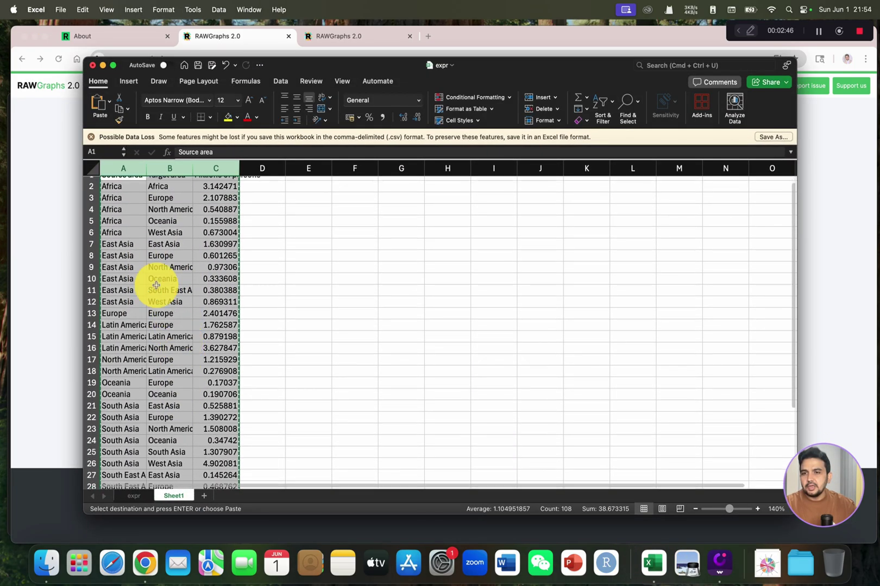
pyautogui.scroll(1, 134, 217)
pyautogui.rightClick(134, 202)
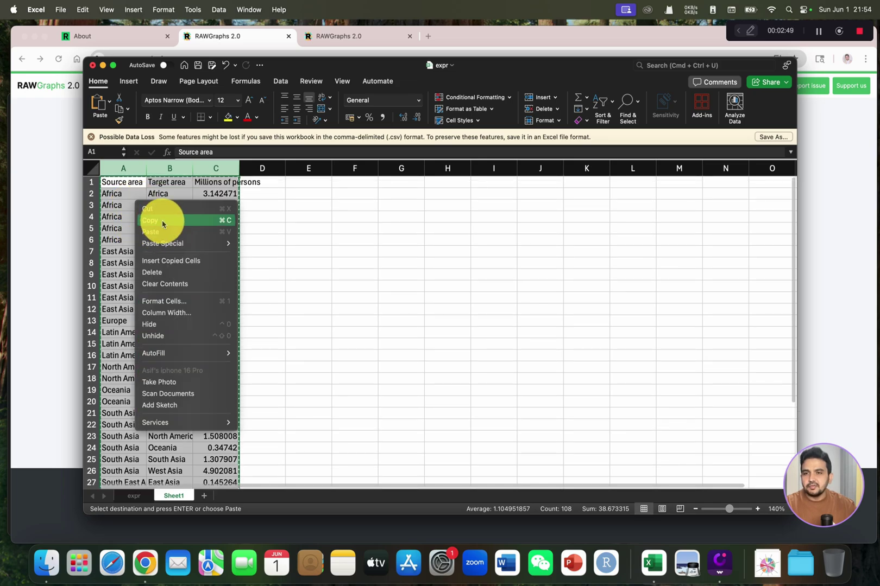
pyautogui.click(146, 179)
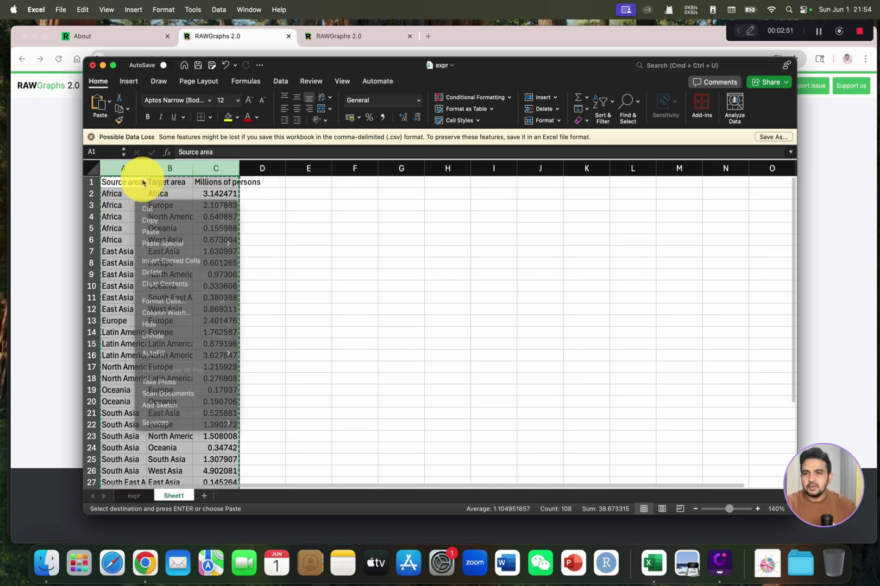
pyautogui.click(131, 182)
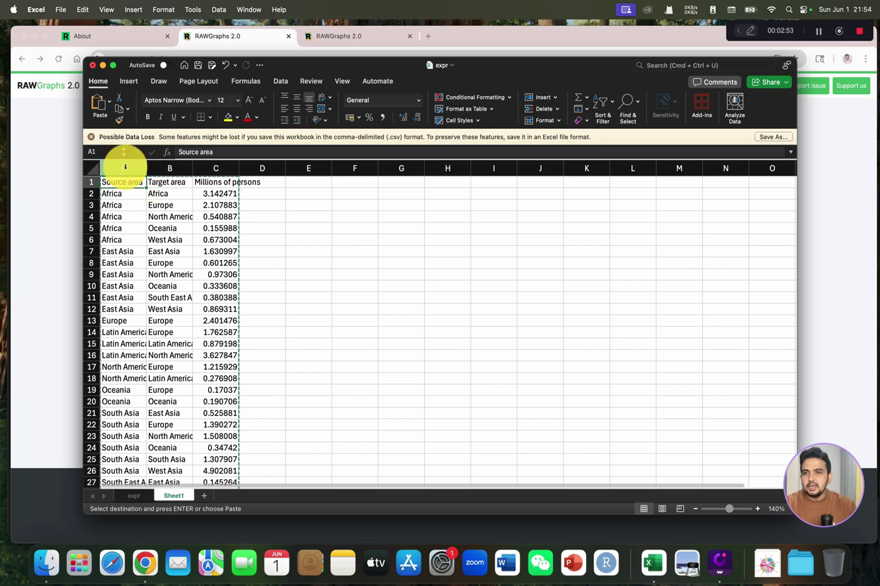
pyautogui.click(125, 167)
pyautogui.click(188, 169)
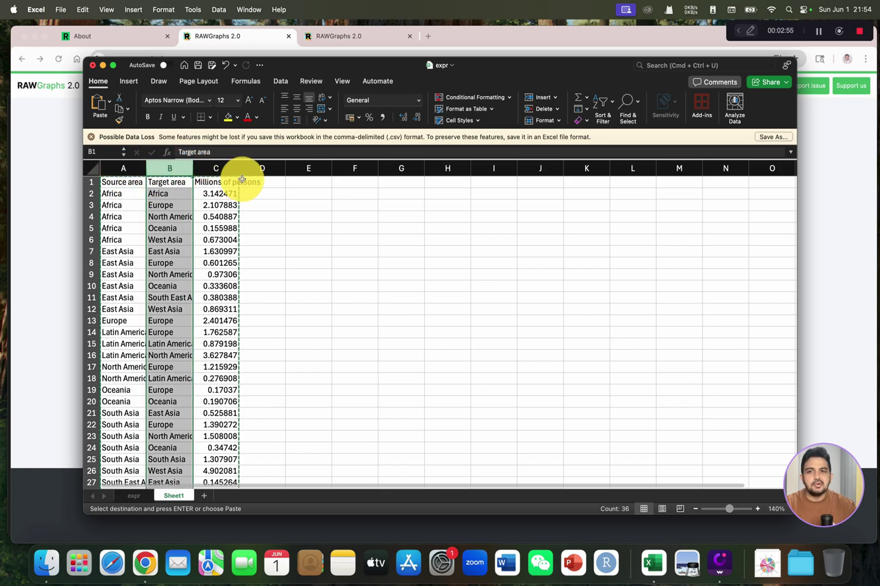
pyautogui.click(221, 182)
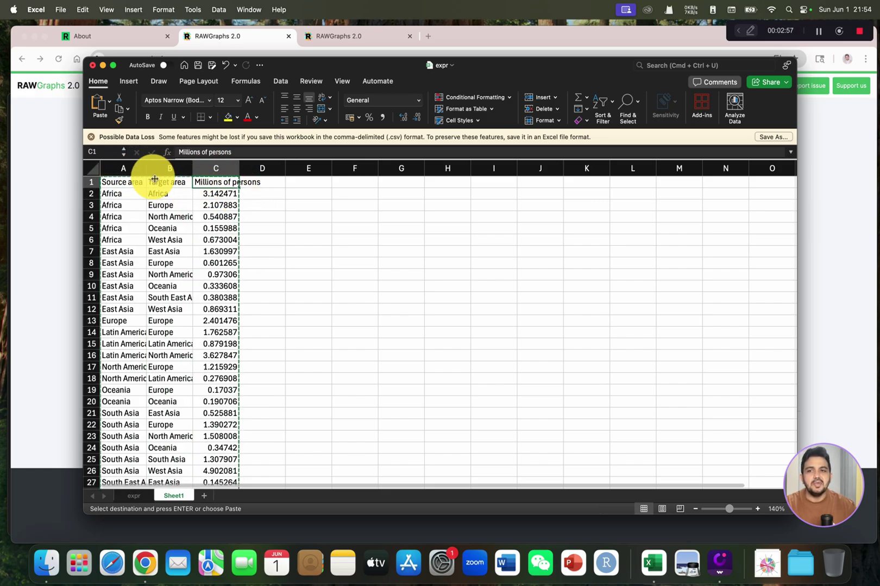
# Copy the whole migration table in Sheet1, from the Source area header through row 36 of Millions of persons
pyautogui.moveTo(125, 182); pyautogui.dragTo(206, 465)
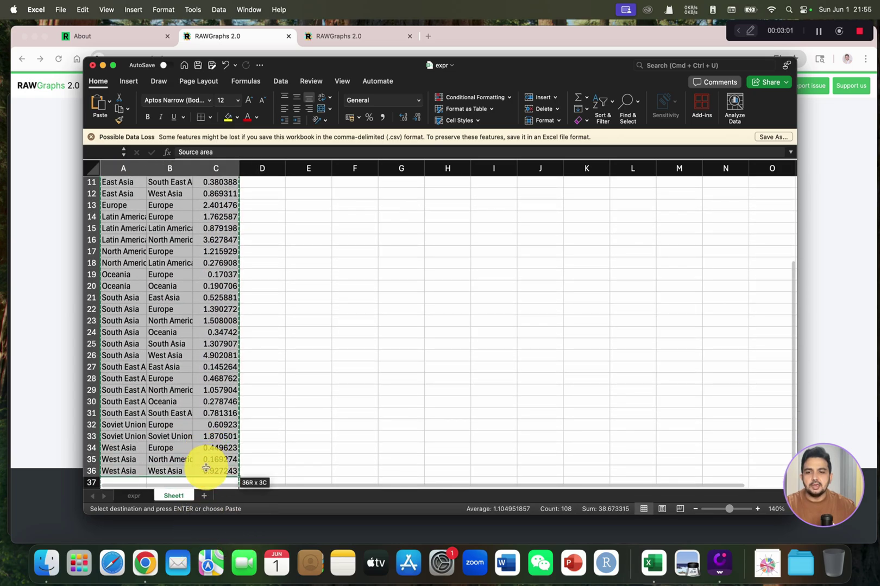
pyautogui.rightClick(187, 353)
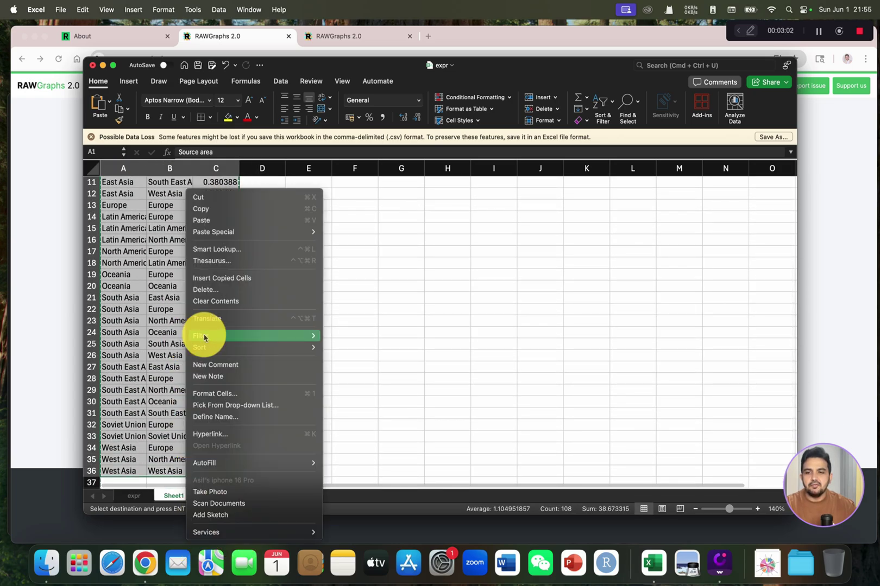
pyautogui.click(233, 214)
pyautogui.scroll(5, 233, 213)
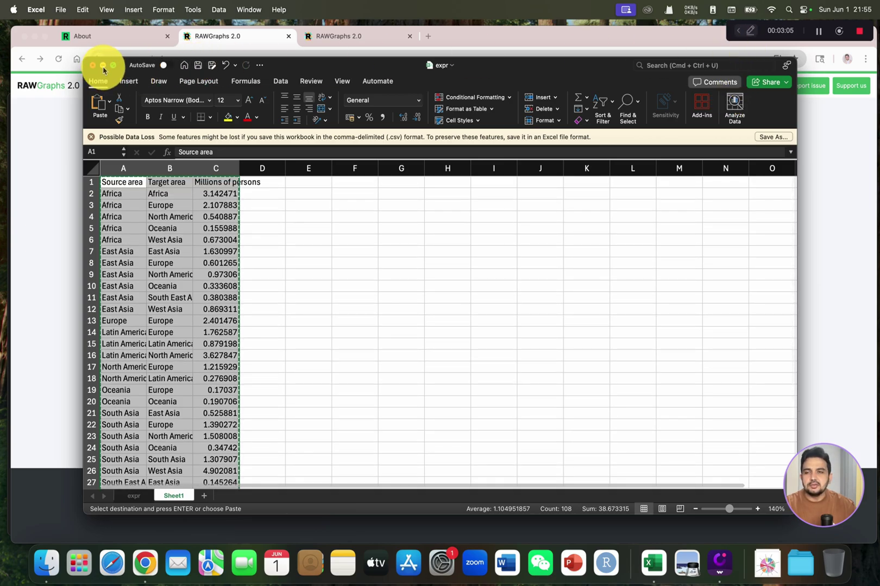
# Minimize Excel to return to RAWGraphs in Chrome and paste the copied table as the chart data
pyautogui.click(104, 66)
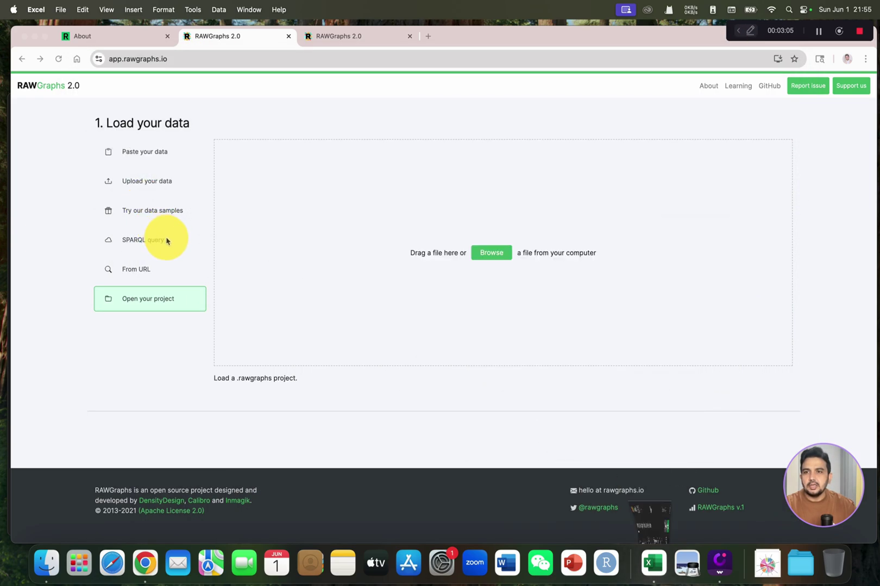
pyautogui.click(150, 158)
pyautogui.click(294, 189)
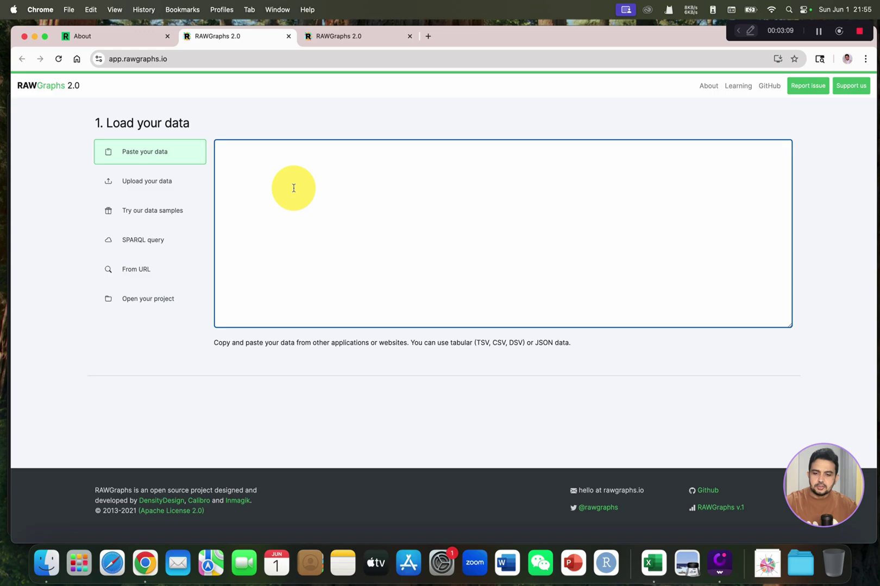
pyautogui.press('super+v')
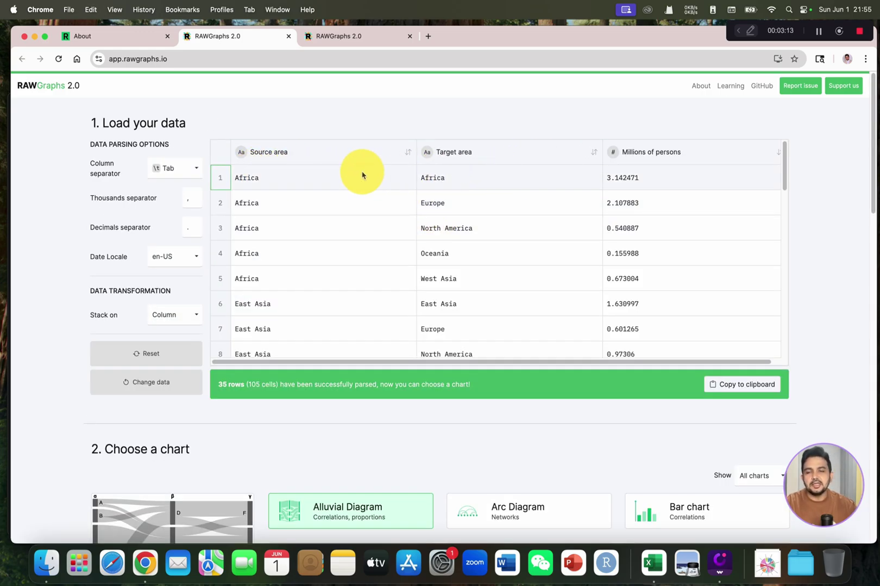
# Look through the column separator options, the catalogue of available chart types and the rows of the loaded data table
pyautogui.click(191, 173)
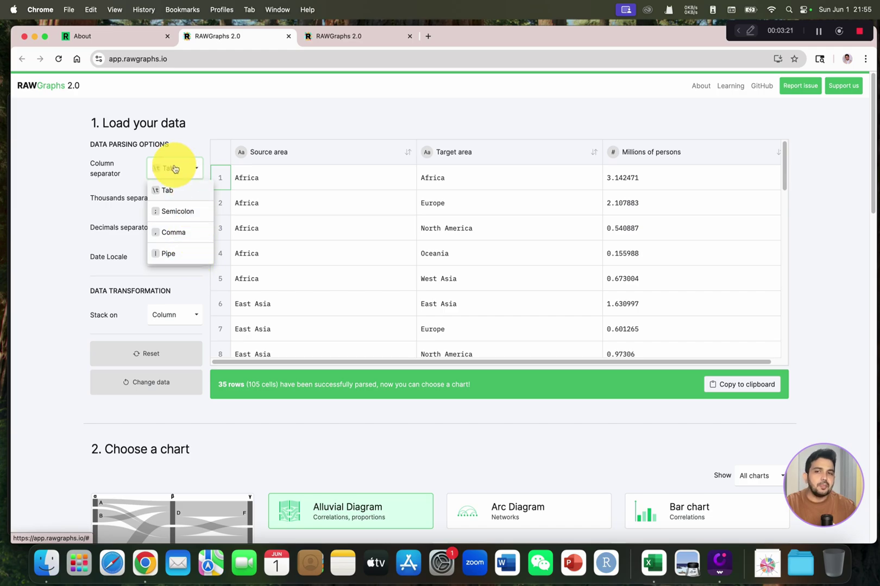
pyautogui.click(27, 181)
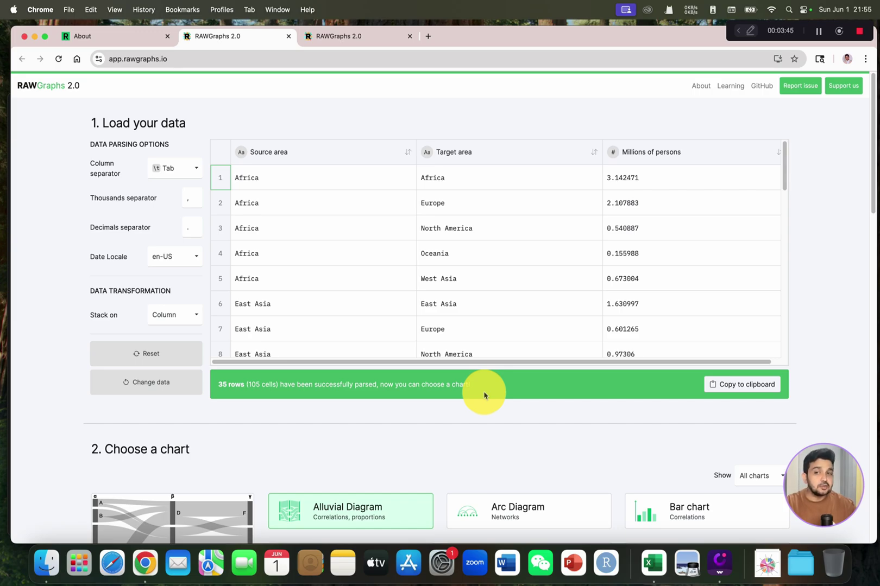
pyautogui.scroll(-5, 484, 395)
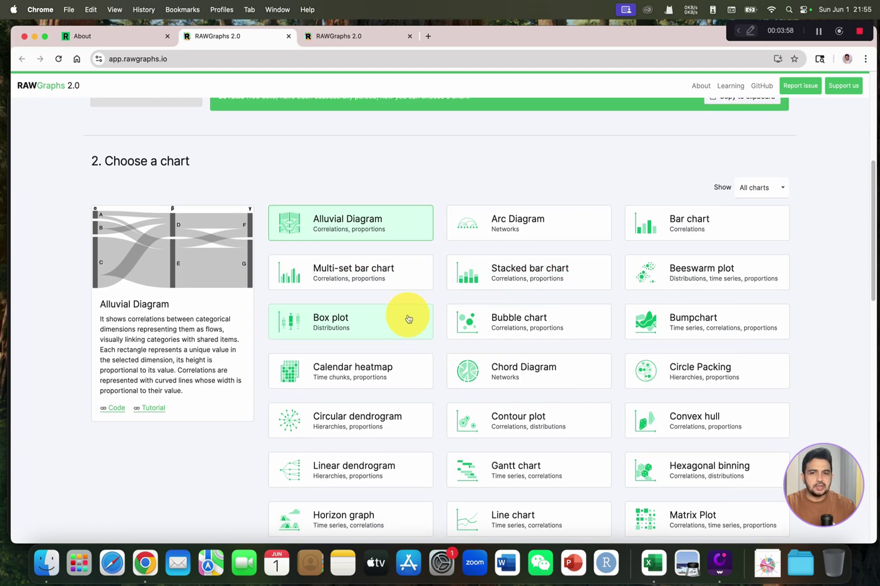
pyautogui.scroll(-2, 381, 321)
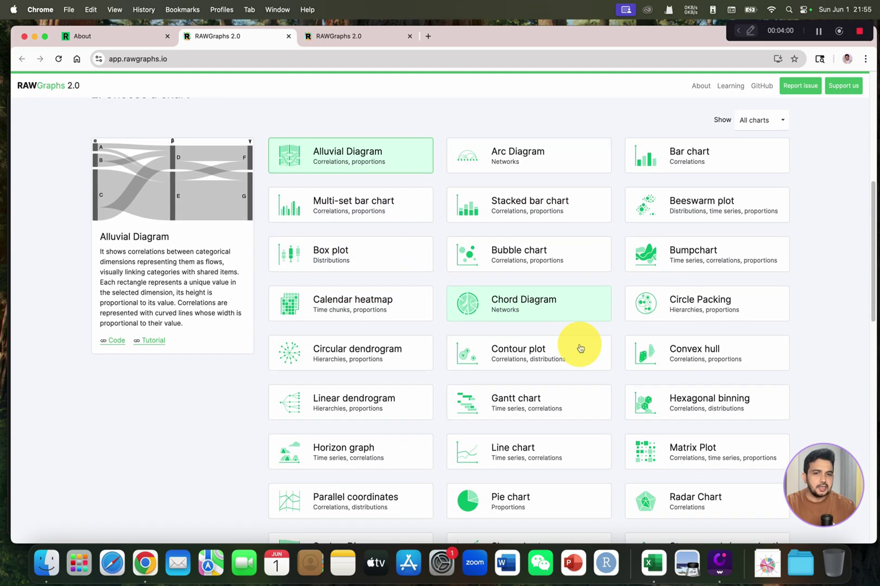
pyautogui.scroll(-8, 580, 349)
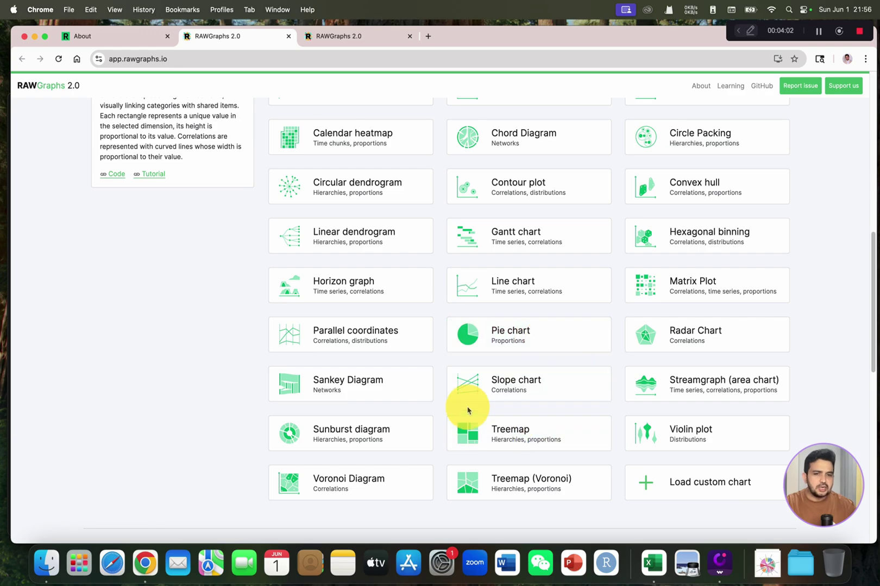
pyautogui.scroll(-2, 564, 442)
pyautogui.scroll(20, 462, 391)
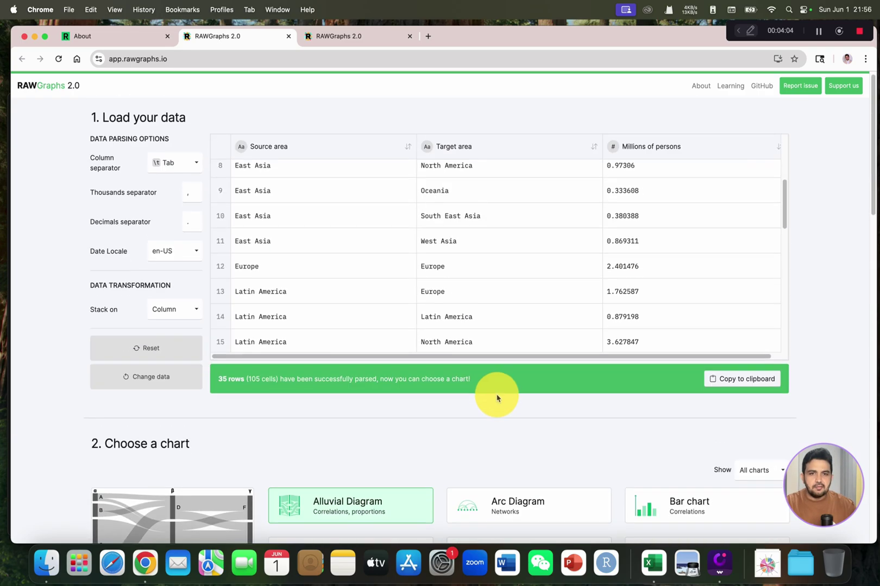
pyautogui.scroll(5, 334, 212)
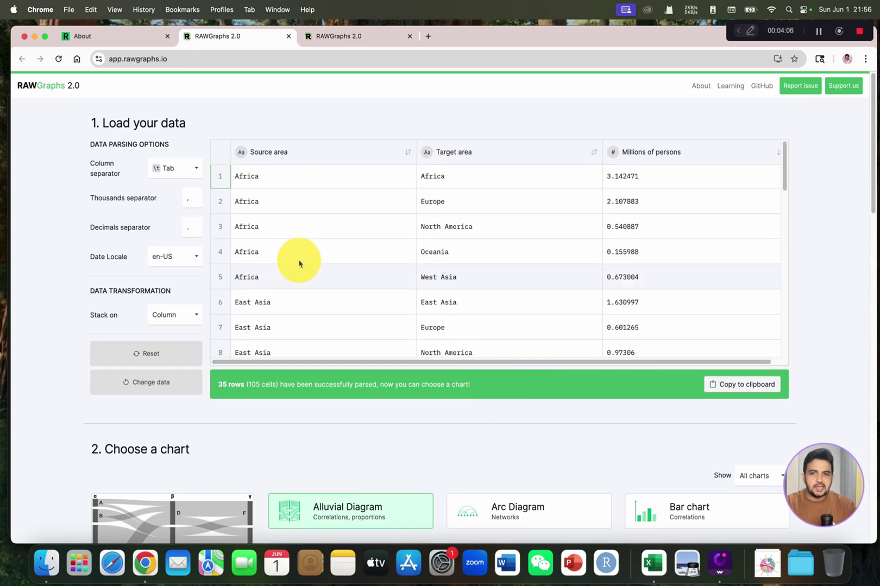
pyautogui.scroll(-4, 380, 326)
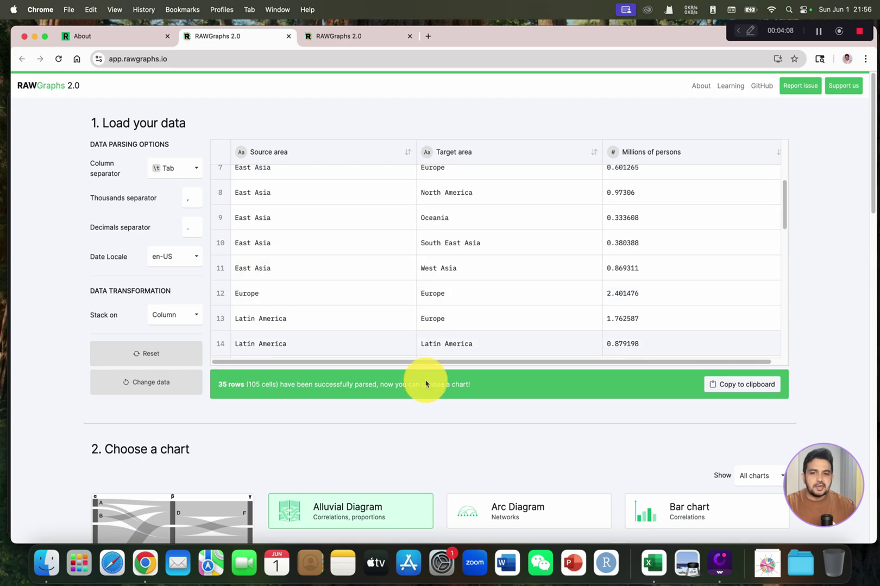
# Choose Chord Diagram as the chart type for the migration data
pyautogui.scroll(-5, 407, 423)
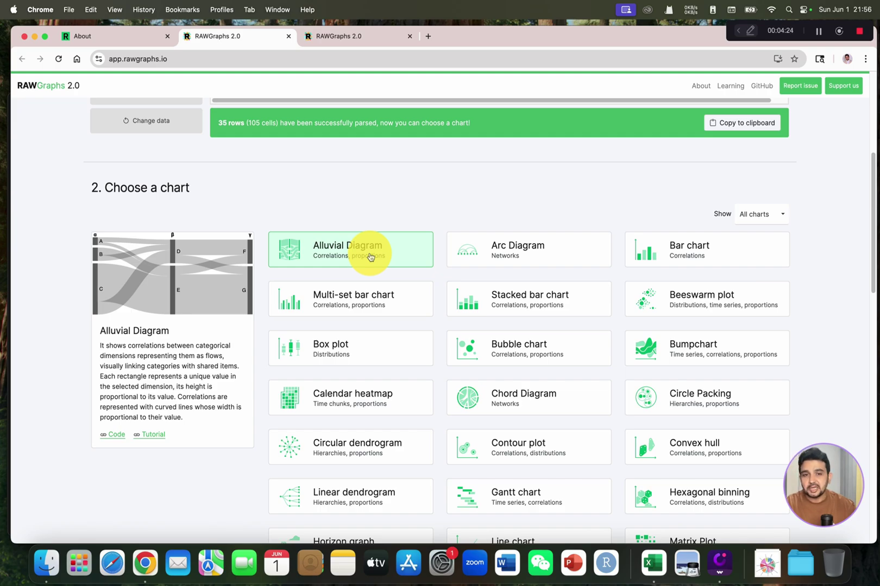
pyautogui.scroll(-1, 440, 320)
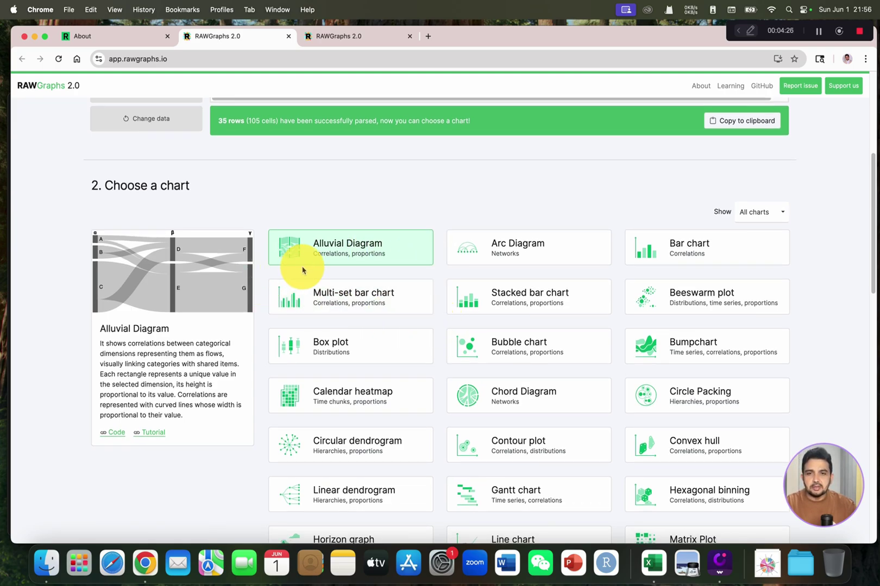
pyautogui.scroll(-1, 302, 270)
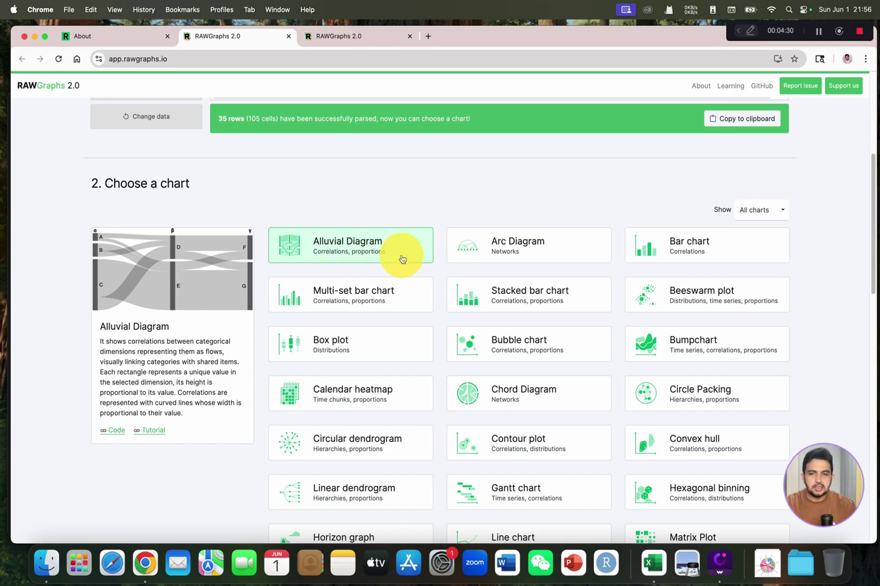
pyautogui.scroll(-1, 402, 258)
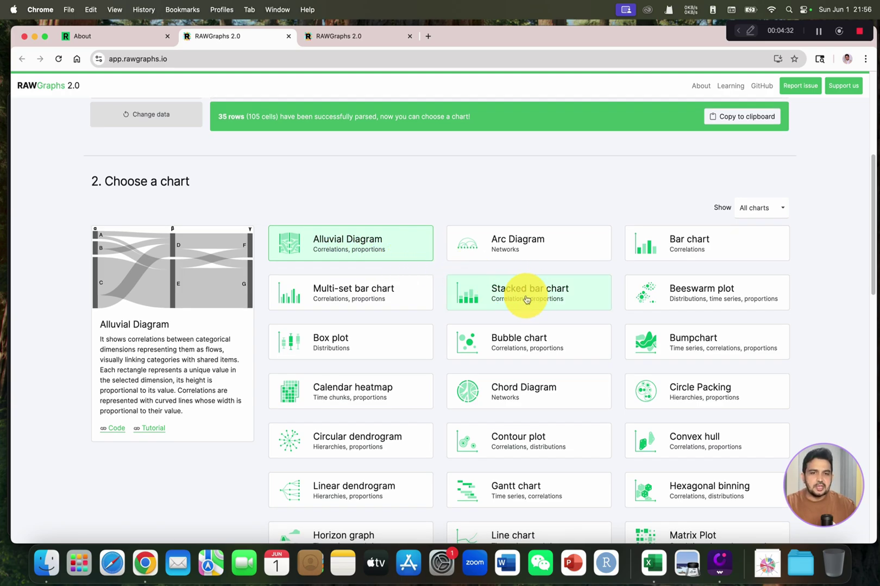
pyautogui.scroll(-2, 530, 376)
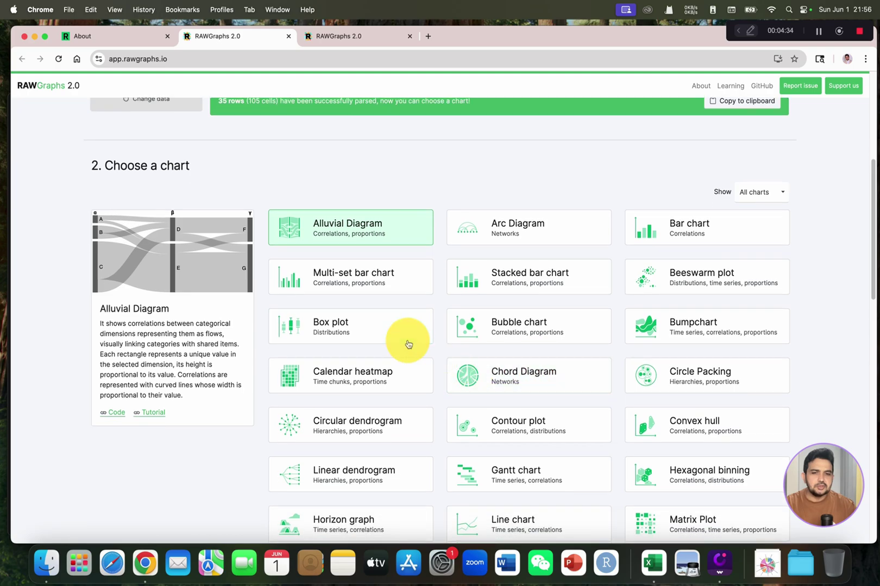
pyautogui.click(500, 371)
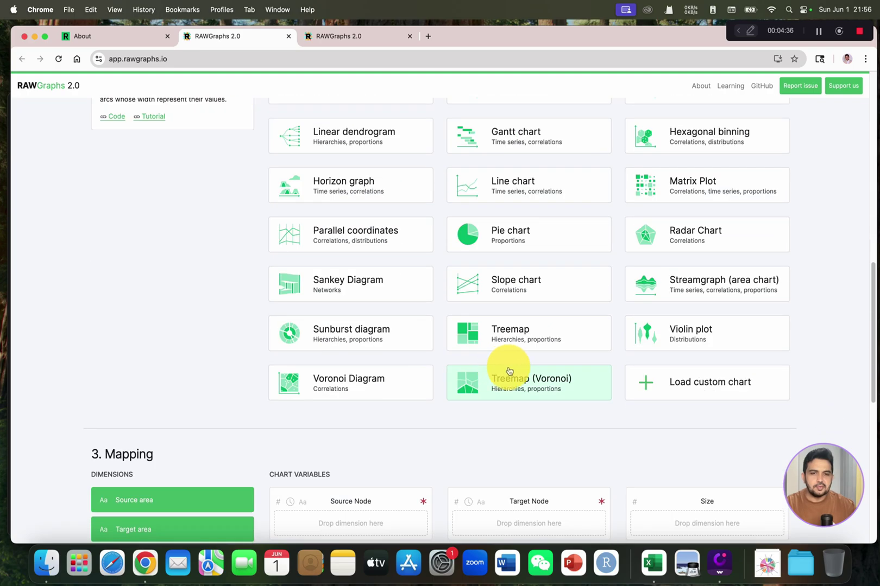
# Map Source area to the chord diagram's Source Node and Target area to its Target Node
pyautogui.scroll(-8, 490, 351)
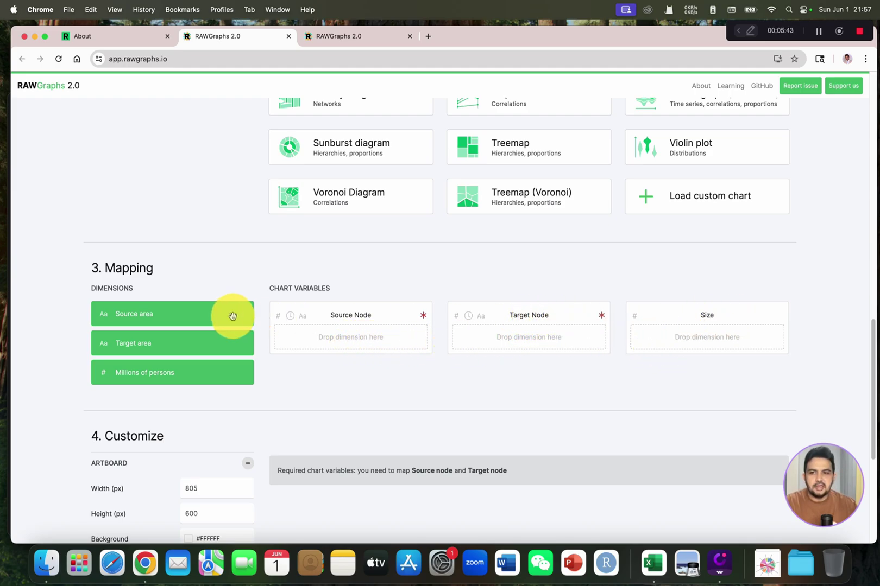
pyautogui.moveTo(158, 318); pyautogui.dragTo(336, 341)
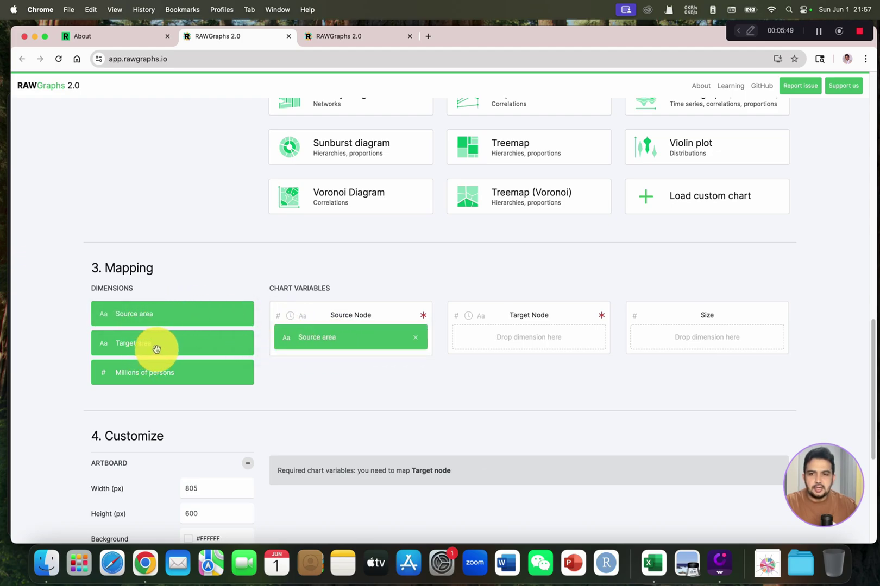
pyautogui.moveTo(157, 348); pyautogui.dragTo(497, 336)
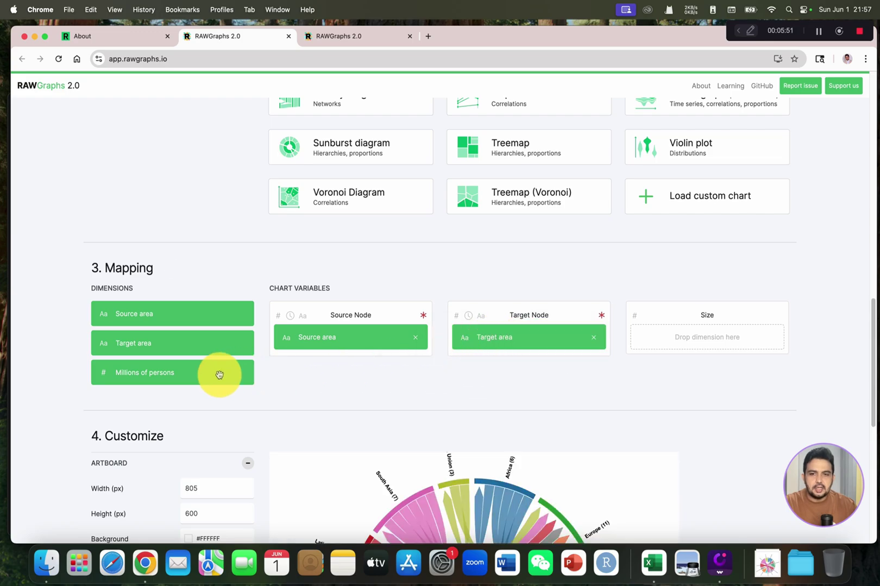
# Remove Target area from the chord diagram's Target Node and map it there again
pyautogui.scroll(-5, 220, 375)
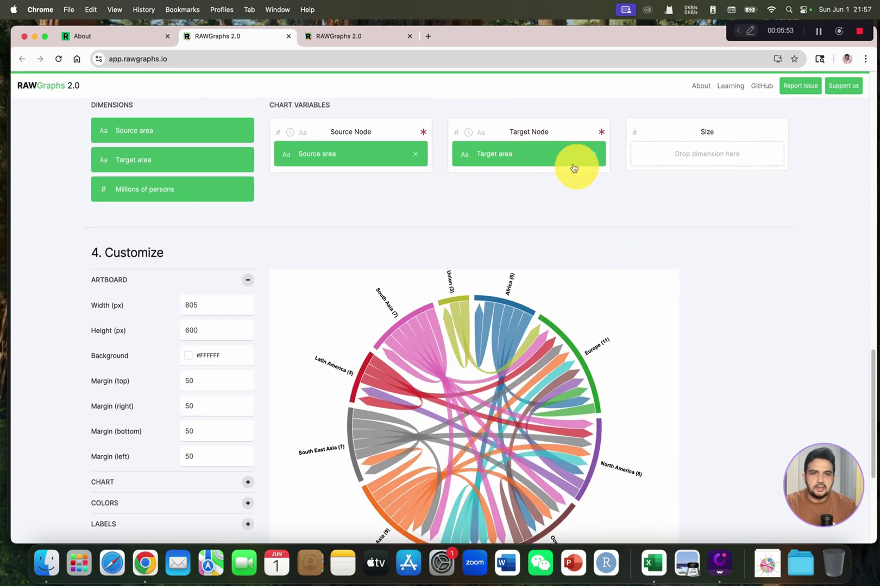
pyautogui.click(592, 156)
pyautogui.moveTo(173, 161); pyautogui.dragTo(523, 156)
pyautogui.scroll(-2, 516, 342)
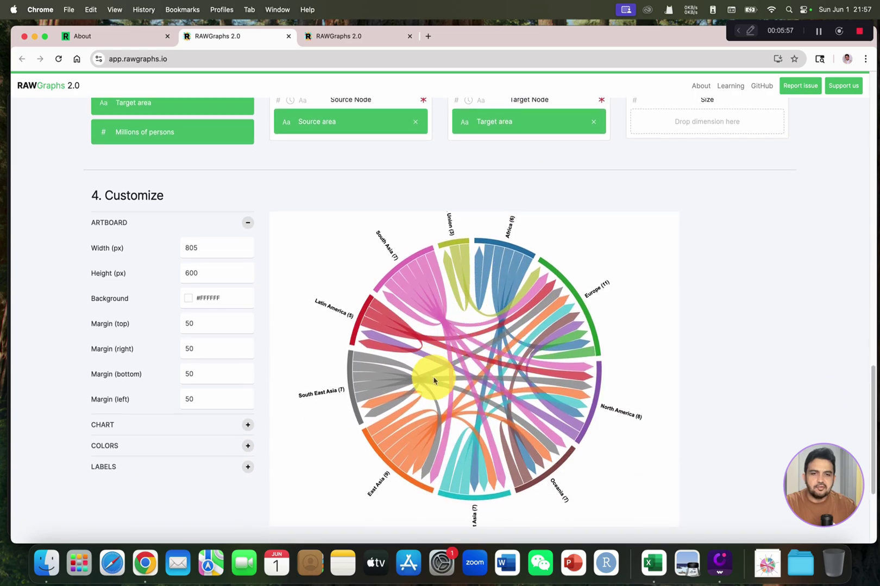
# Map Millions of persons to the chord diagram's Size and review the updated diagram
pyautogui.scroll(2, 181, 290)
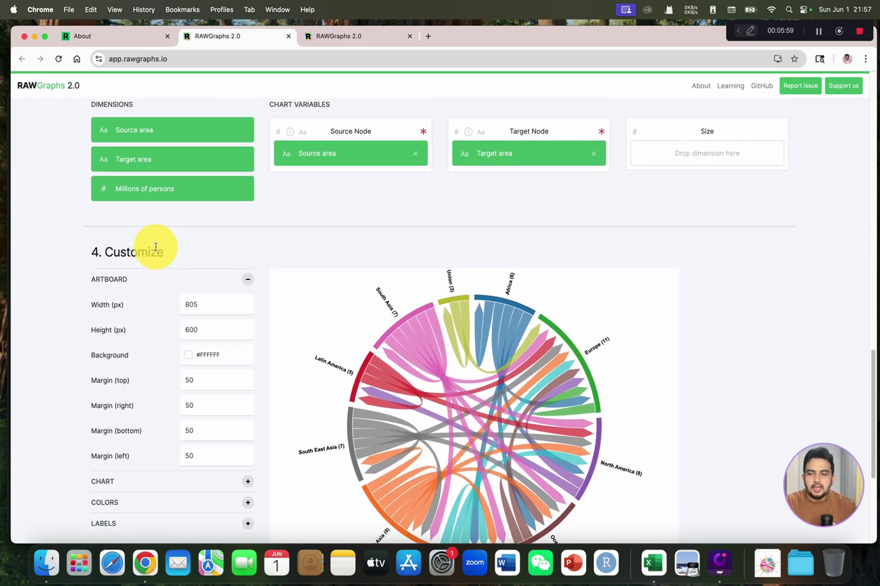
pyautogui.scroll(3, 599, 292)
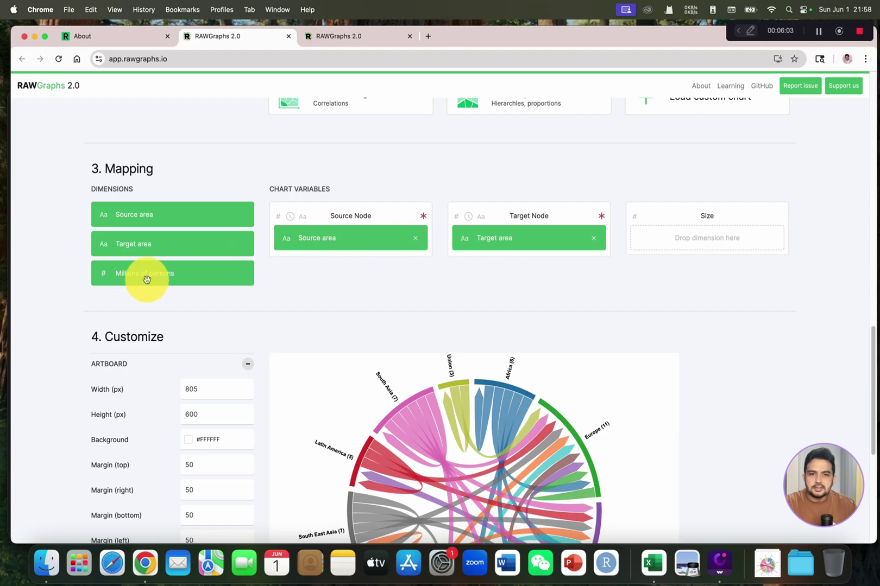
pyautogui.moveTo(147, 279); pyautogui.dragTo(684, 245)
pyautogui.scroll(-2, 550, 373)
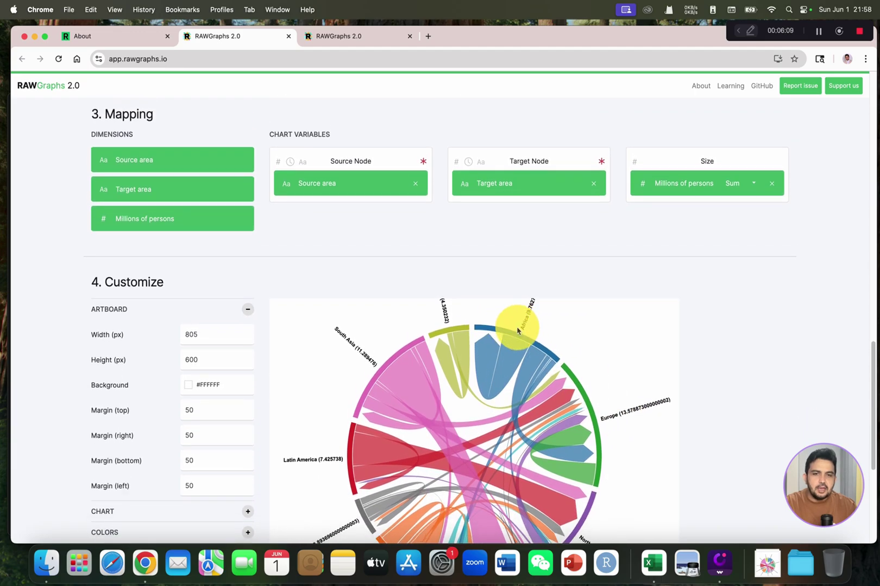
pyautogui.scroll(-5, 393, 361)
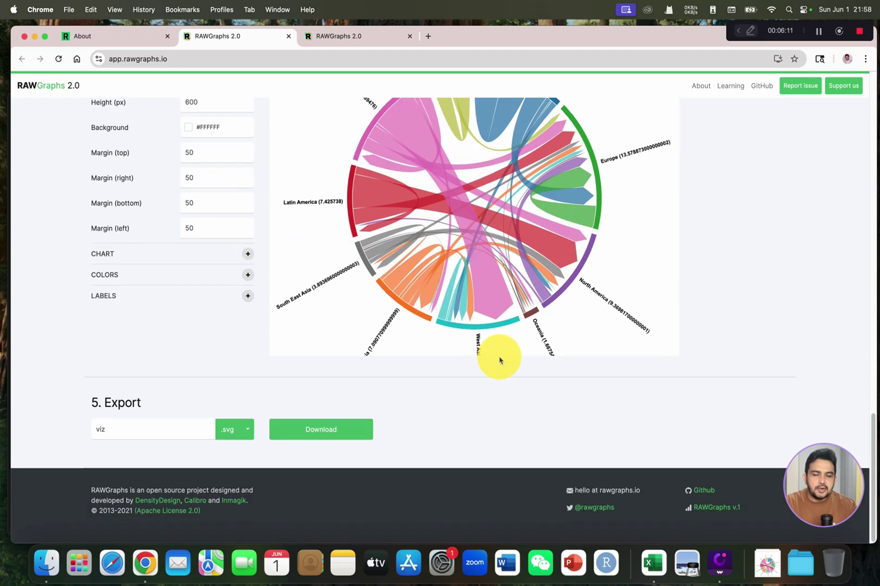
pyautogui.scroll(7, 464, 360)
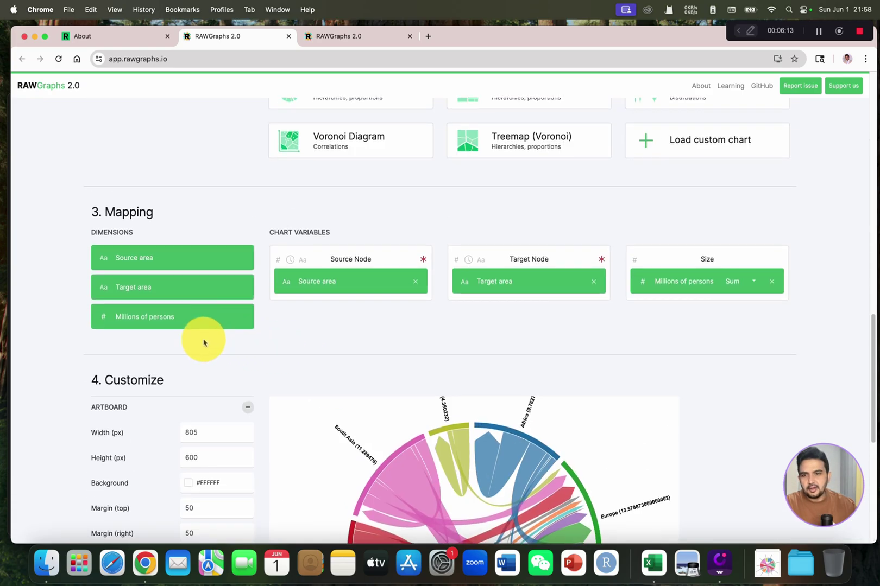
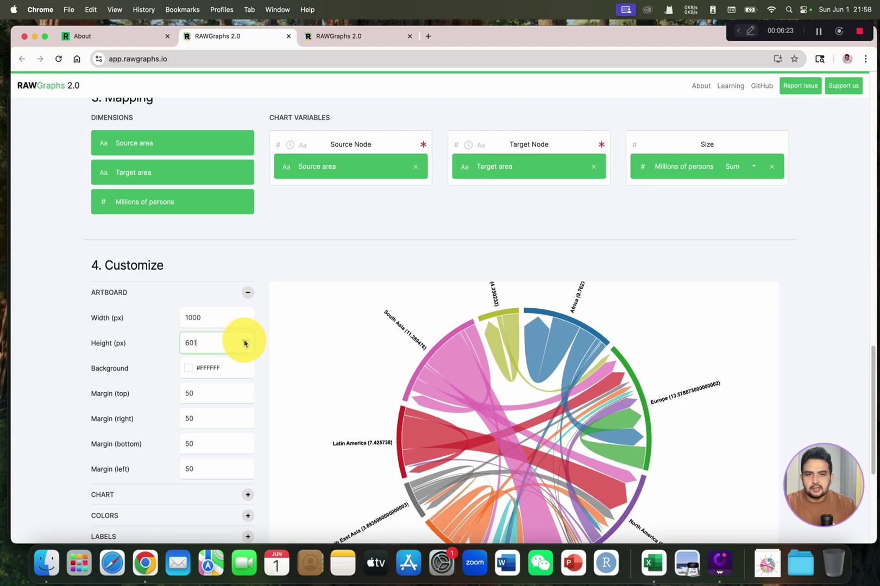
# Increase the artboard height to 603 px
pyautogui.click(245, 341)
pyautogui.click(244, 340)
pyautogui.click(245, 341)
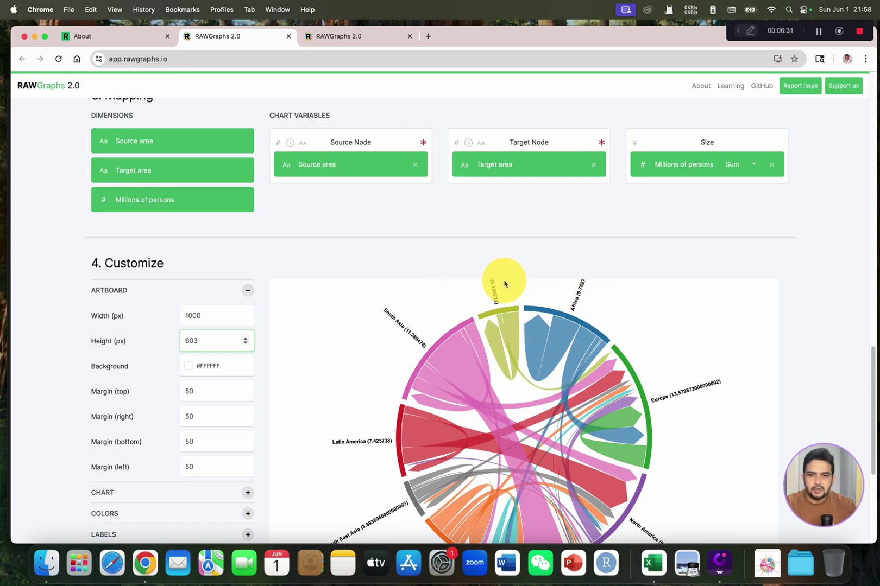
# Try a top margin of 100 for the artboard and raise it to 150 to give the labels more room
pyautogui.moveTo(200, 392); pyautogui.dragTo(174, 395)
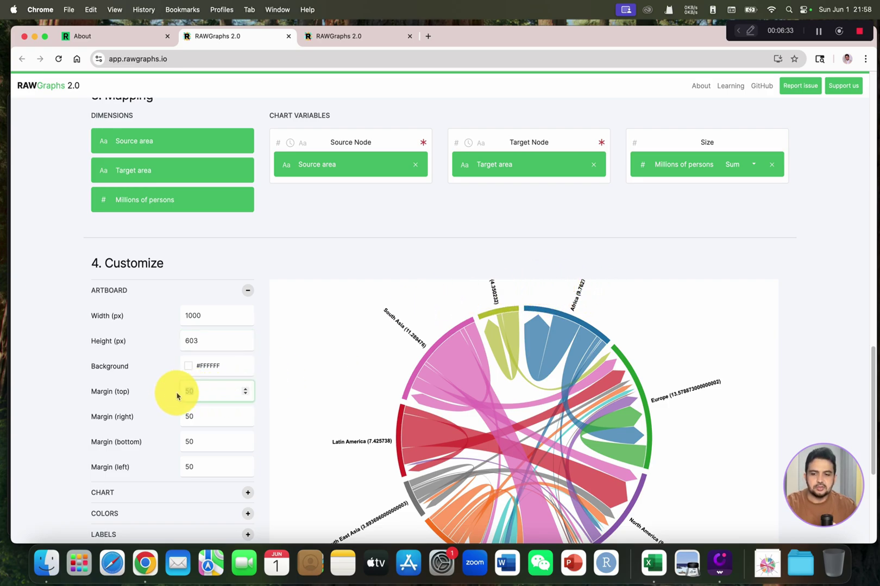
pyautogui.write('100')
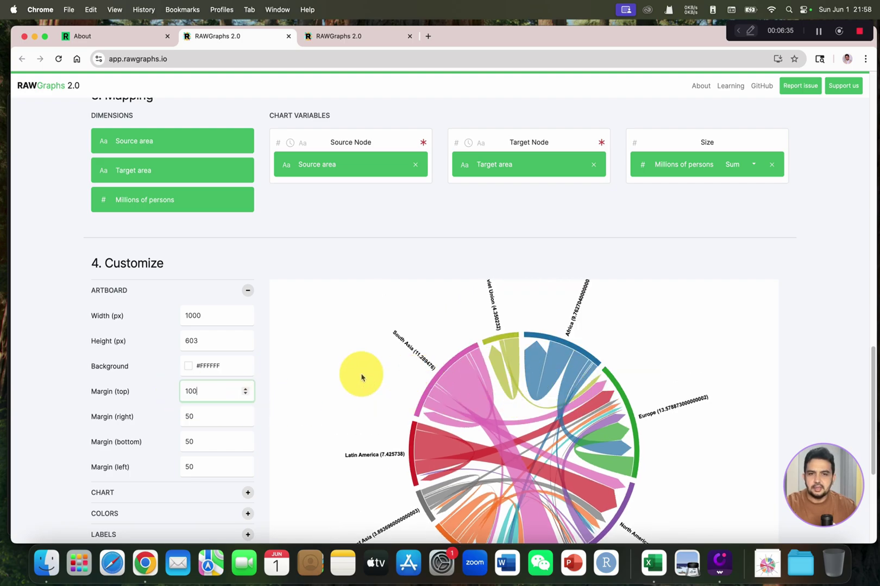
pyautogui.moveTo(212, 391); pyautogui.dragTo(168, 392)
pyautogui.write('150')
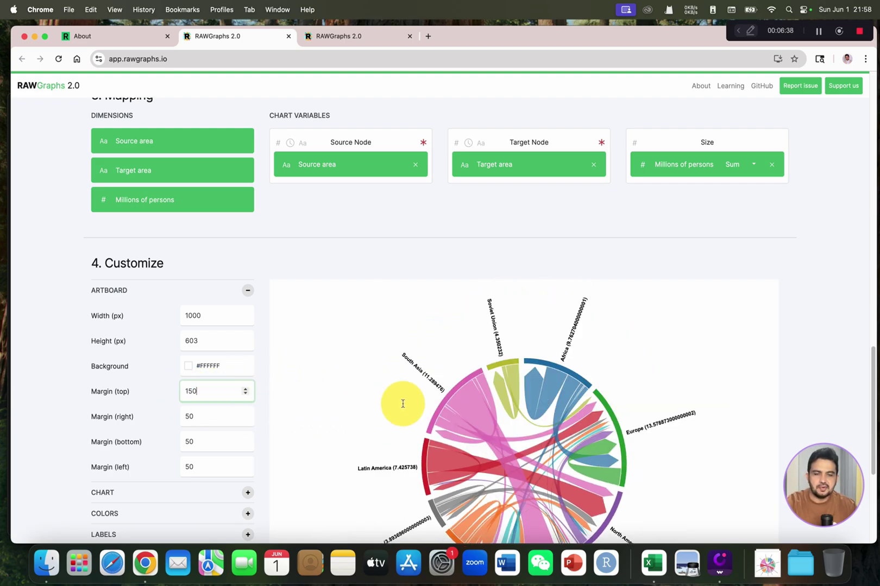
# Set the artboard's right margin to 25
pyautogui.scroll(-2, 518, 384)
pyautogui.scroll(-2, 519, 384)
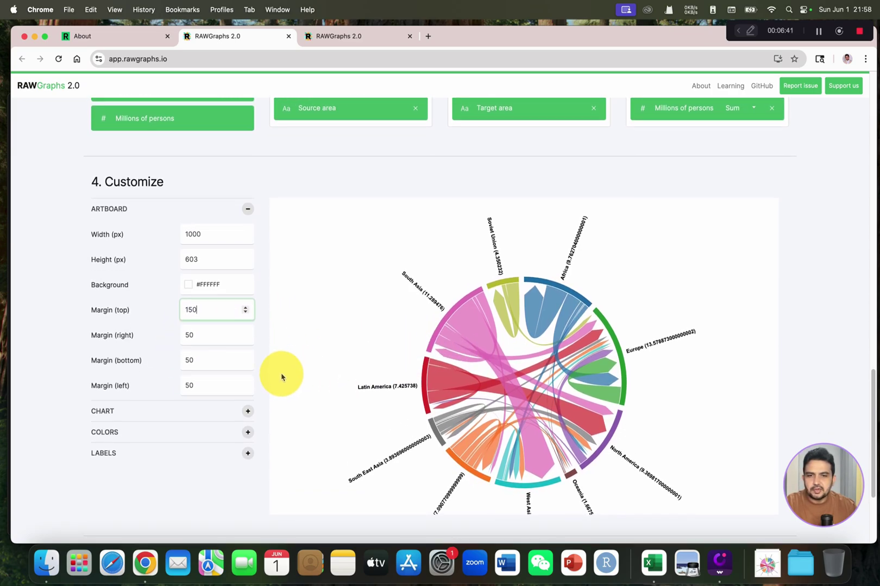
pyautogui.scroll(-3, 302, 356)
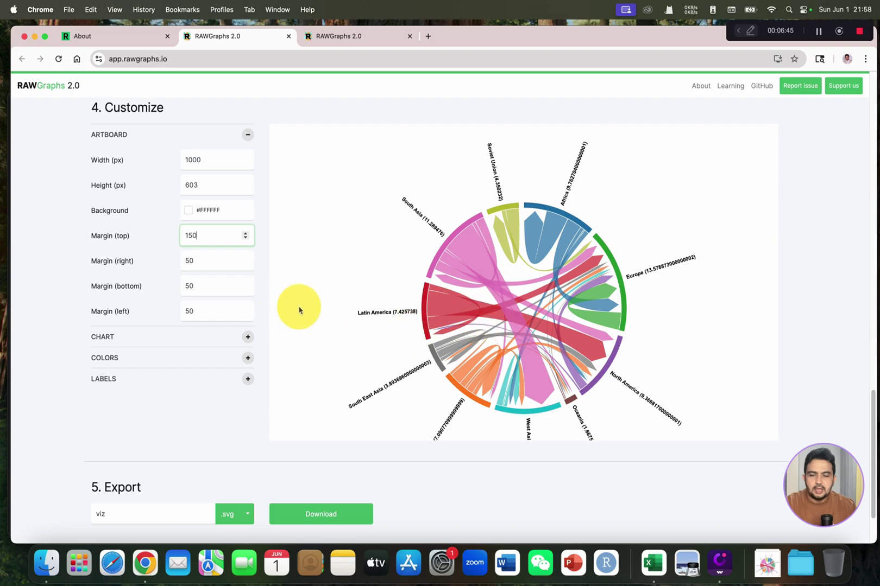
pyautogui.doubleClick(193, 263)
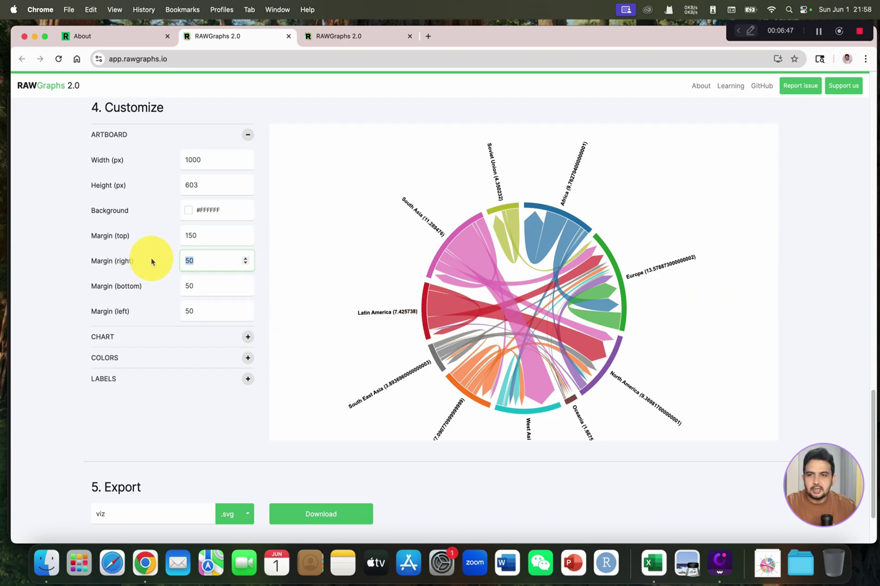
pyautogui.write('25')
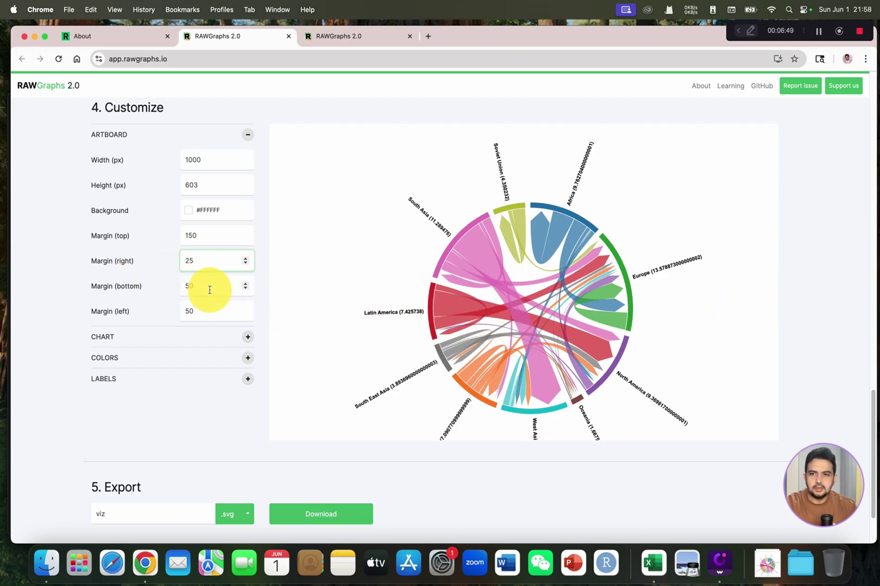
# Try bottom margins of 25 and 100 for the artboard and settle on 149 to fit the lower labels
pyautogui.doubleClick(206, 287)
pyautogui.write('25')
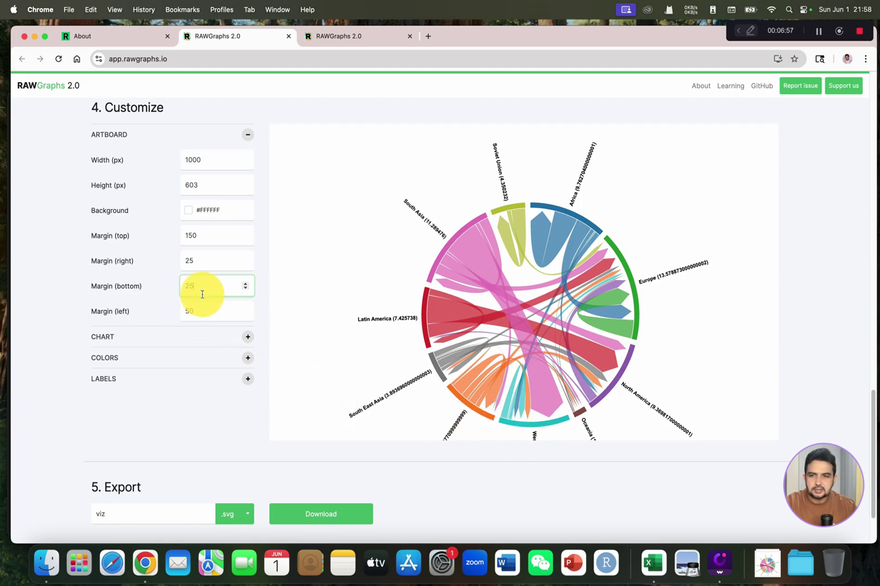
pyautogui.write('00')
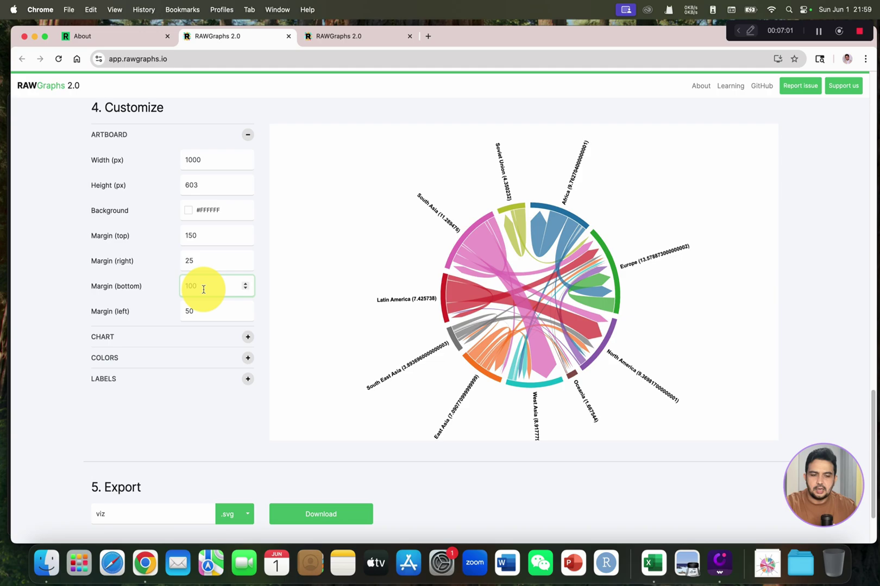
pyautogui.write('15')
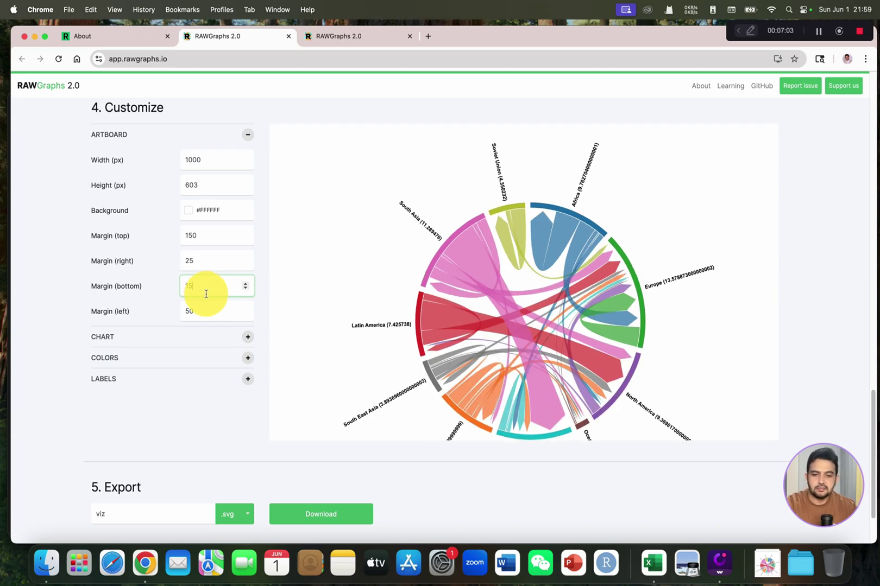
pyautogui.write('0')
pyautogui.press('Down')
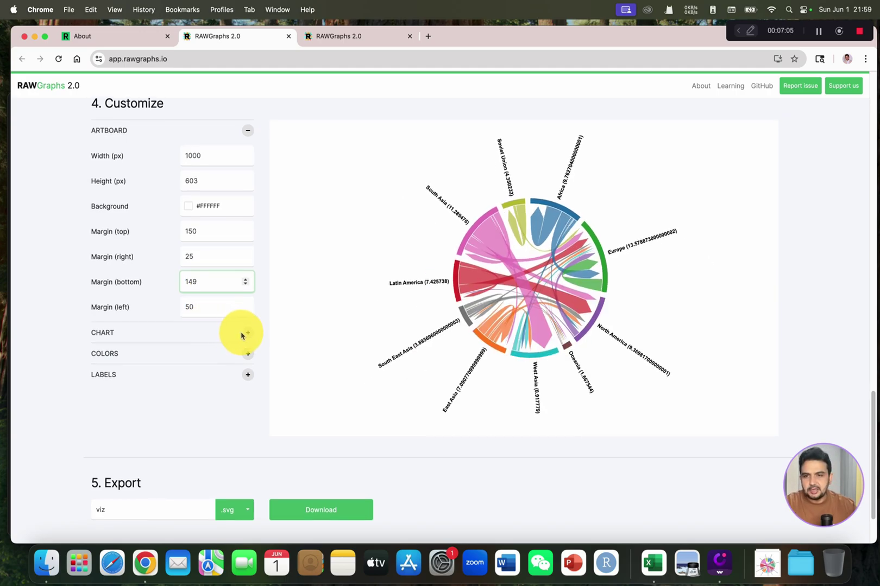
# Expand the Chart settings and review the ring width, padding, sorting and arrow head options
pyautogui.click(249, 334)
pyautogui.scroll(-2, 141, 346)
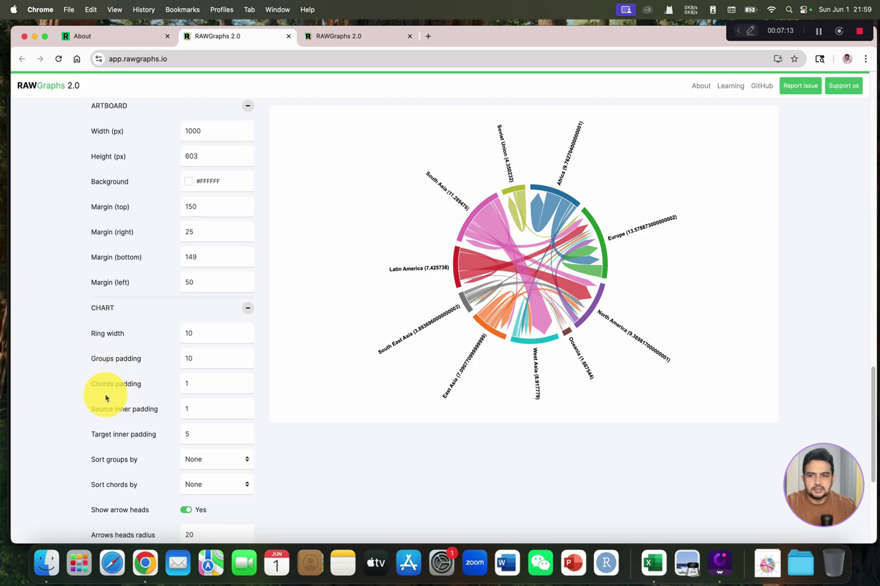
pyautogui.scroll(-1, 139, 399)
pyautogui.scroll(-1, 139, 399)
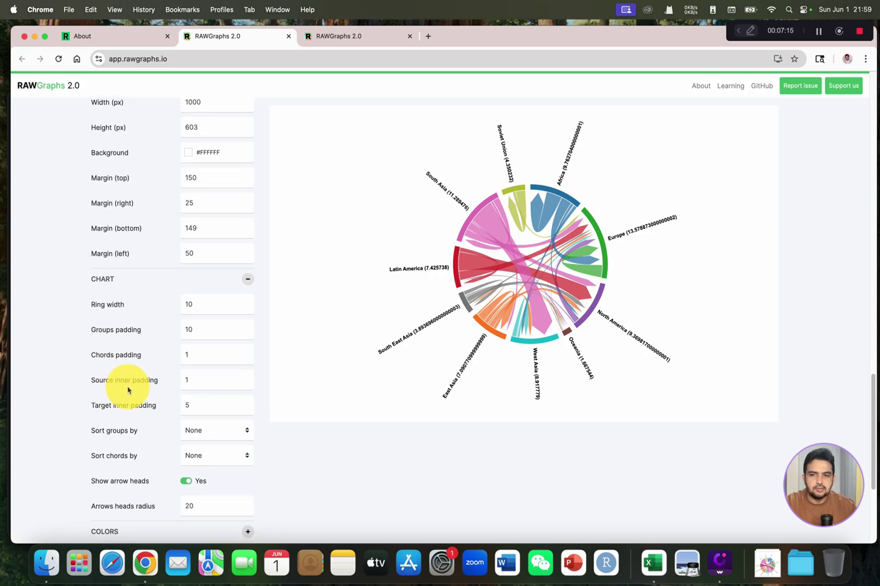
pyautogui.scroll(-5, 140, 391)
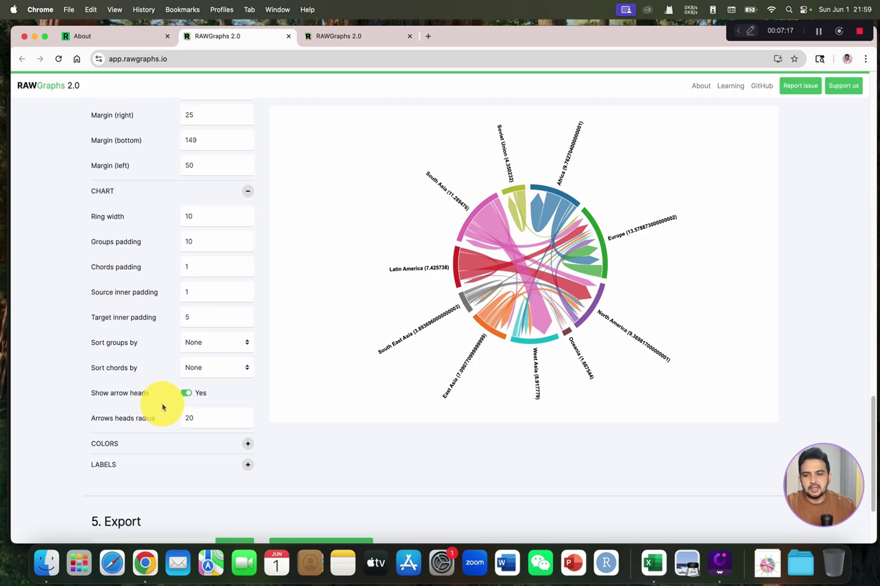
# Expand the Colors and Labels settings and review the color scheme, per-region colors, chord opacity and label options
pyautogui.click(247, 447)
pyautogui.scroll(-4, 228, 447)
pyautogui.scroll(-5, 220, 447)
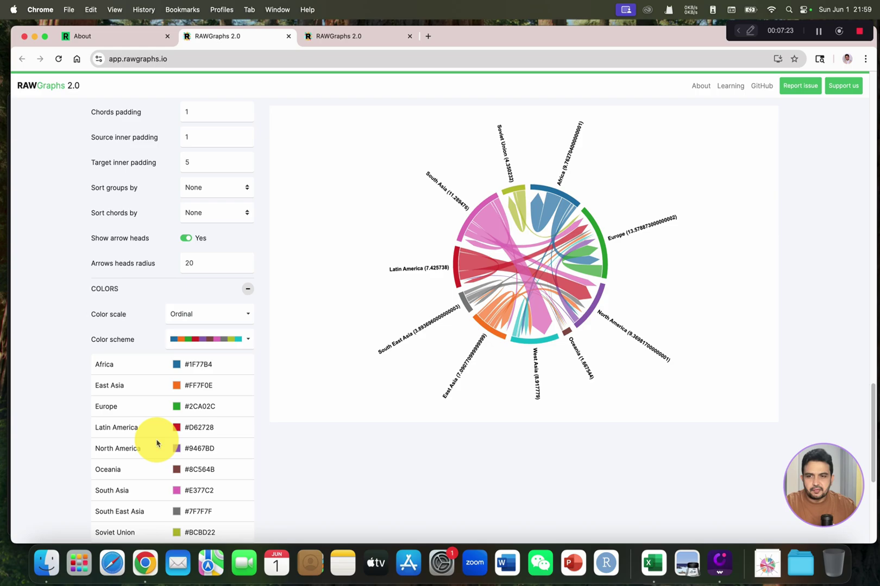
pyautogui.scroll(-4, 157, 449)
pyautogui.scroll(-10, 150, 452)
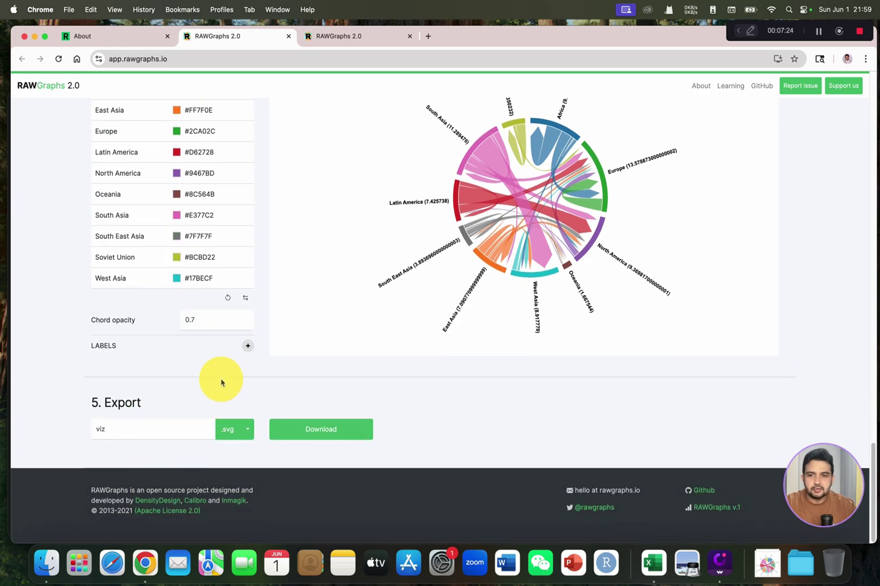
pyautogui.click(248, 348)
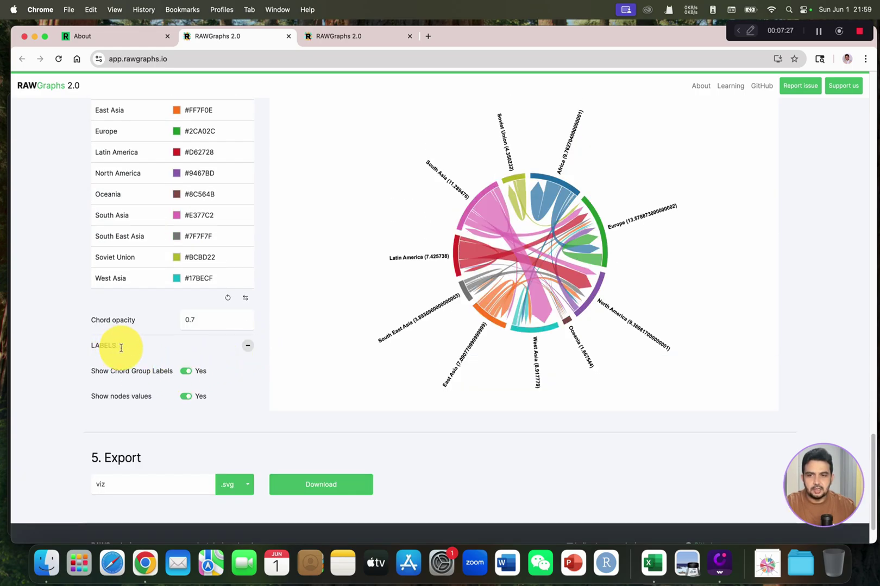
# Check the available export formats, name the export file example and download the chord diagram as .png
pyautogui.click(242, 485)
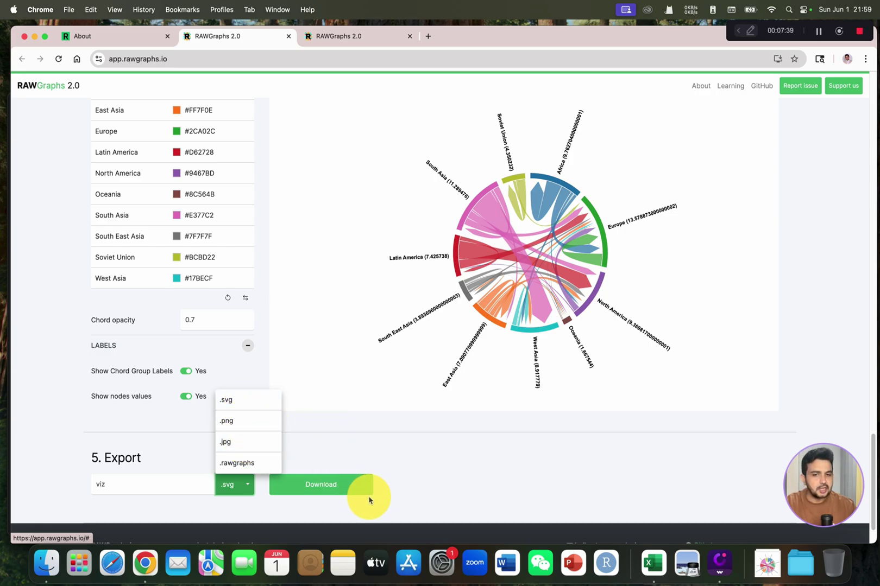
pyautogui.click(357, 465)
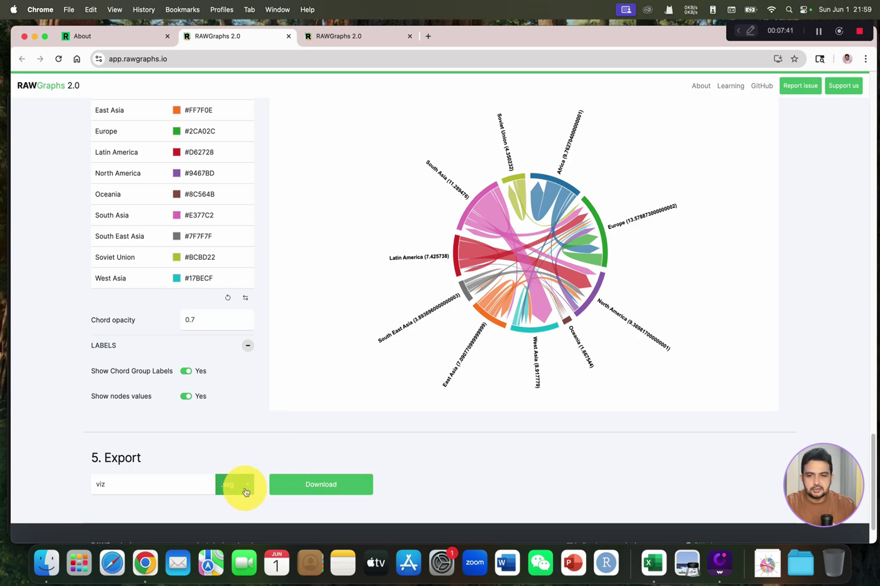
pyautogui.moveTo(154, 490); pyautogui.dragTo(74, 480)
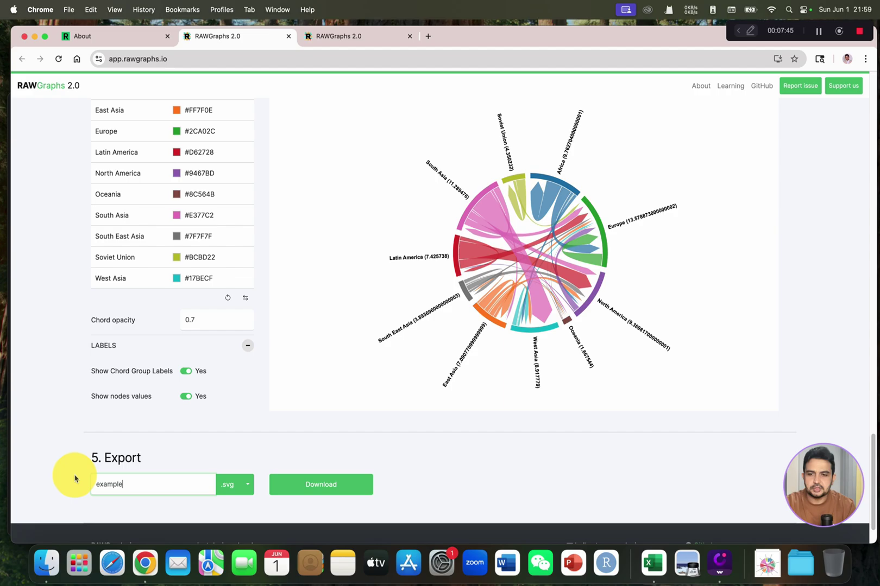
pyautogui.write('example')
pyautogui.click(239, 485)
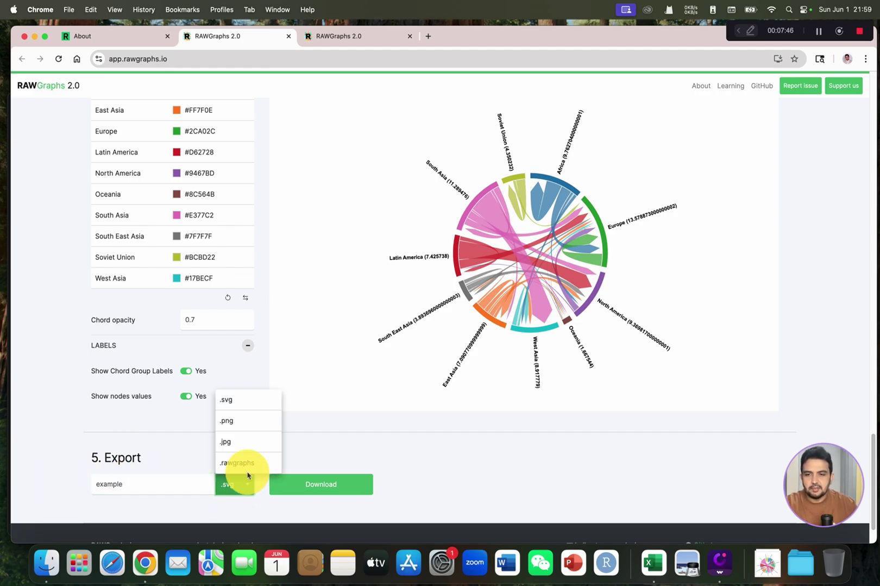
pyautogui.click(252, 426)
pyautogui.click(338, 487)
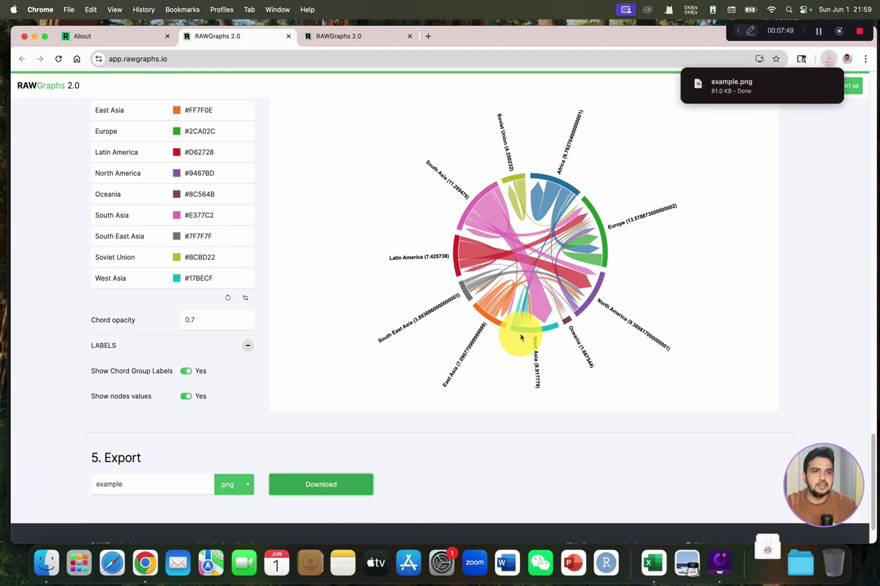
# Open the downloaded example.png in Preview to inspect the exported chord diagram, and close it
pyautogui.moveTo(750, 95)
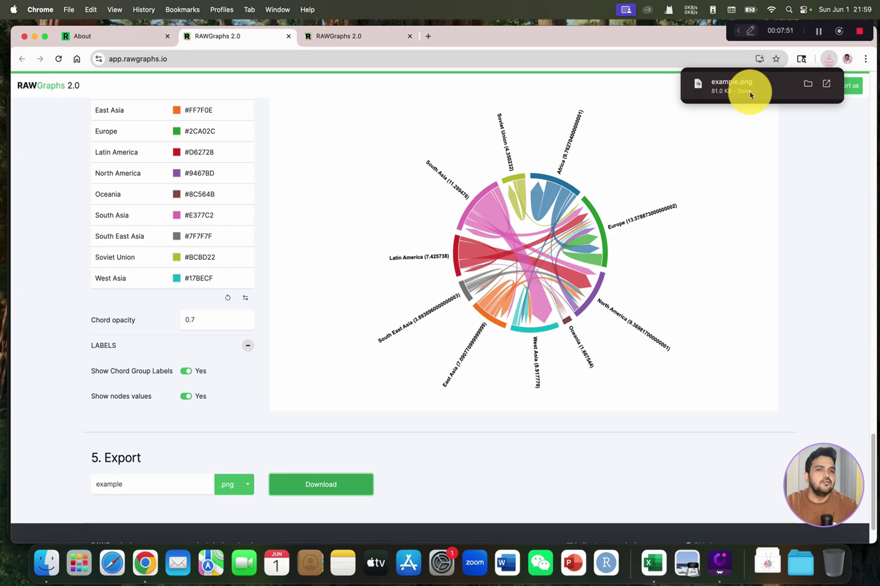
pyautogui.click(750, 95)
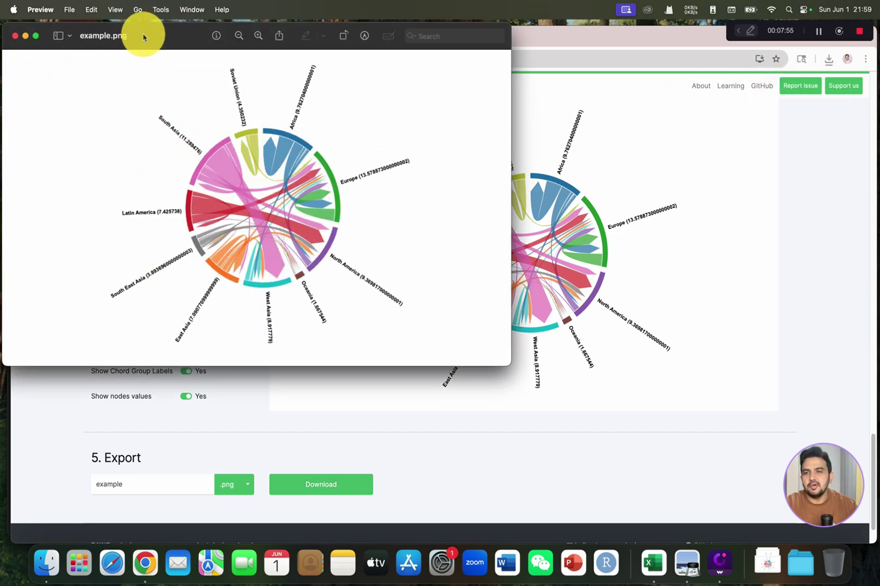
pyautogui.moveTo(142, 35); pyautogui.dragTo(96, 80)
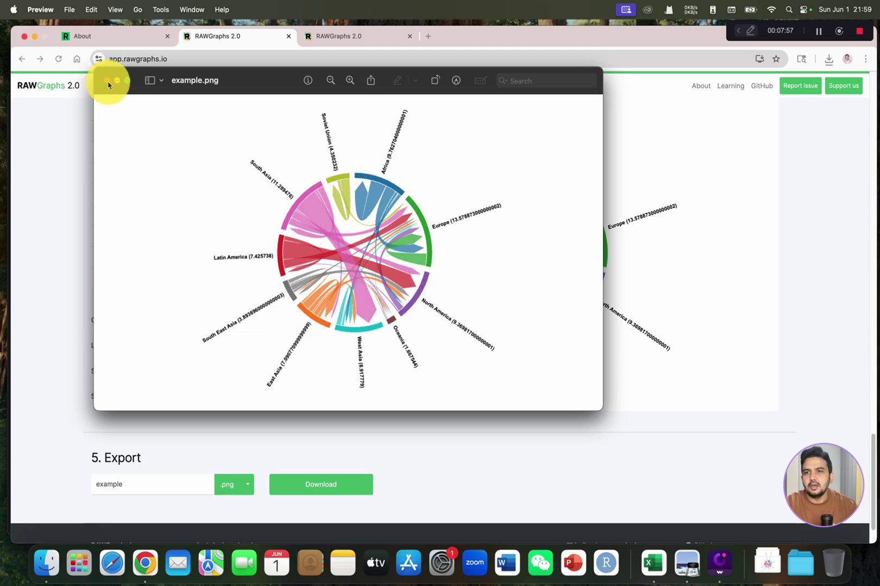
pyautogui.click(108, 81)
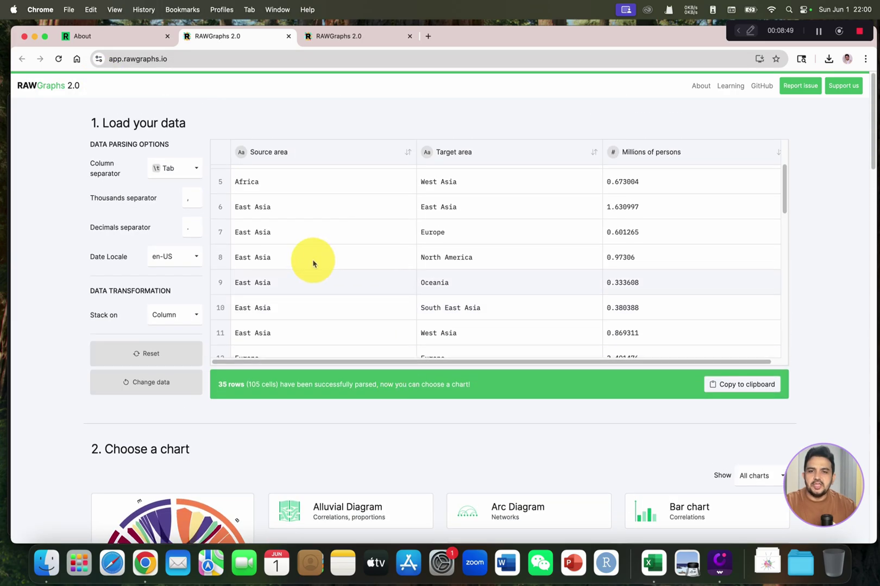
# Change the chart type to Alluvial Diagram for the loaded migration data
pyautogui.scroll(-6, 406, 463)
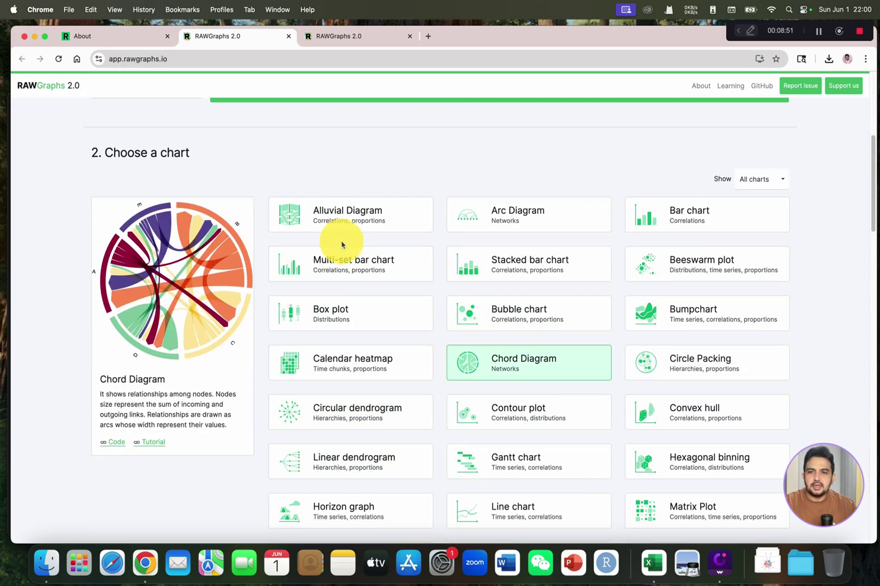
pyautogui.scroll(2, 365, 223)
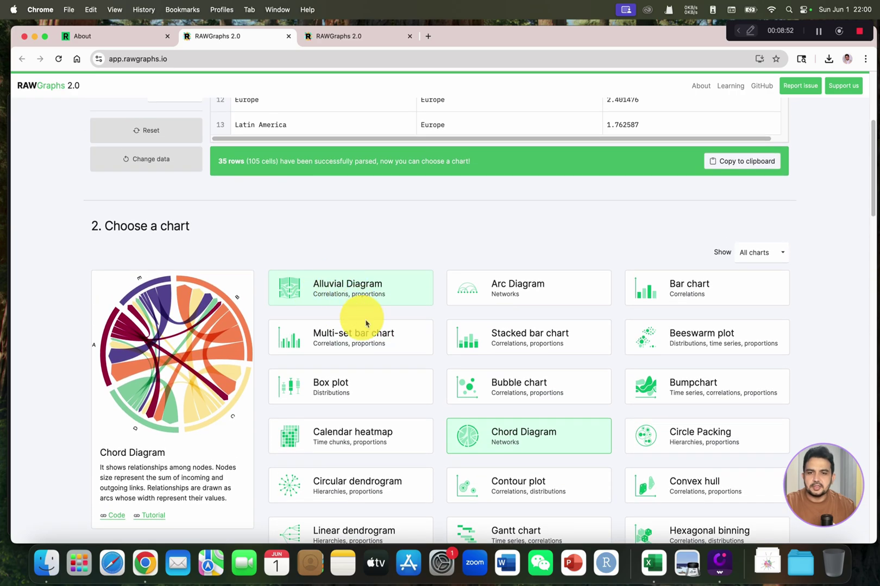
pyautogui.click(352, 294)
# Map Source area to the alluvial diagram's Steps variable
pyautogui.scroll(-15, 351, 315)
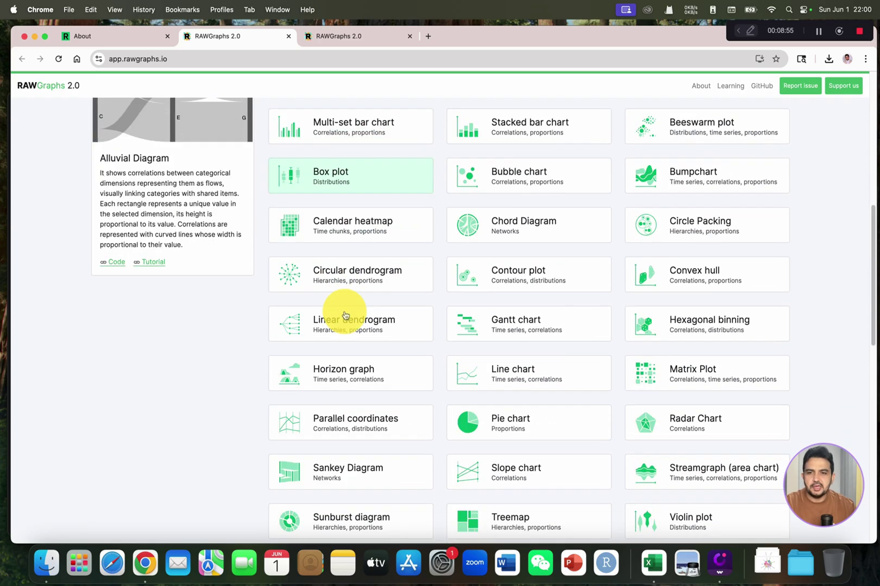
pyautogui.scroll(10, 351, 357)
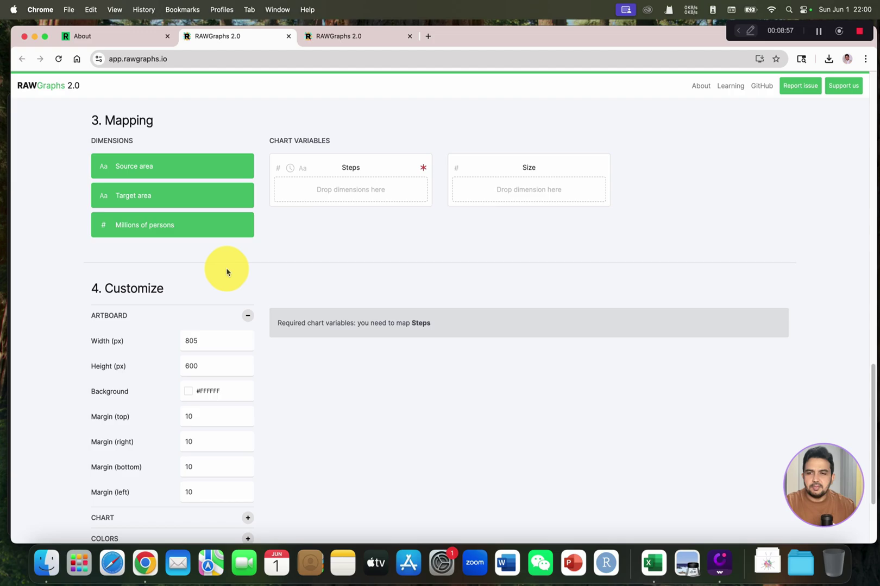
pyautogui.moveTo(196, 351); pyautogui.dragTo(367, 364)
pyautogui.scroll(-4, 365, 384)
pyautogui.scroll(1, 201, 222)
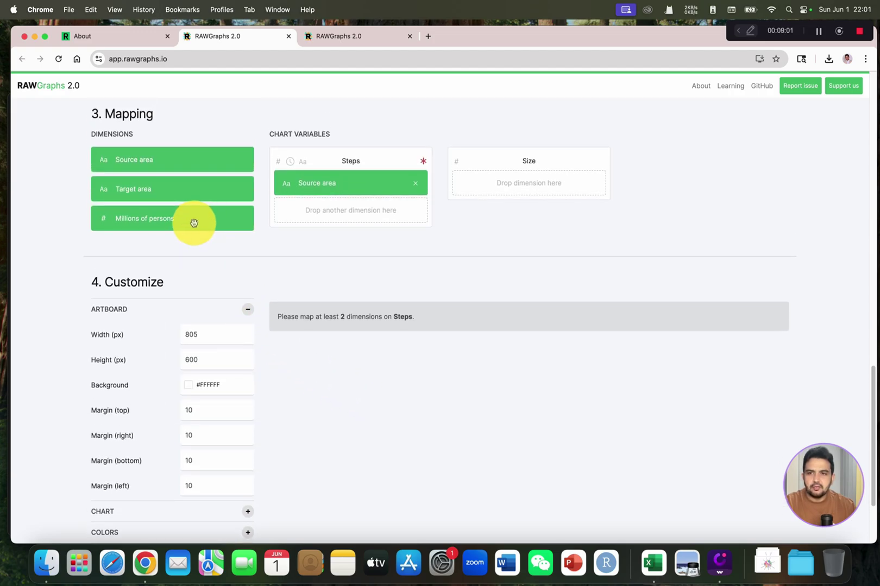
# Map Millions of persons to Size, add Target area to Steps, and review the resulting alluvial diagram
pyautogui.moveTo(191, 223); pyautogui.dragTo(555, 193)
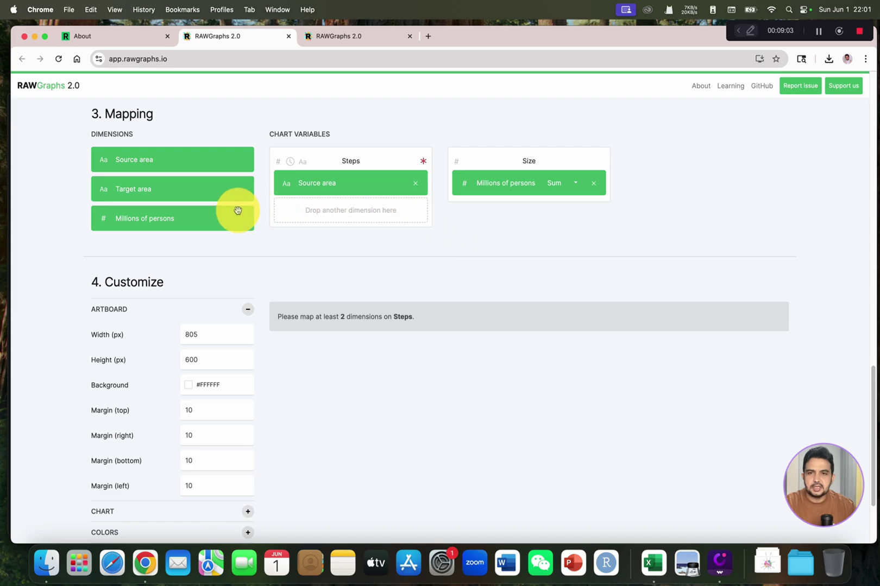
pyautogui.moveTo(191, 196); pyautogui.dragTo(359, 223)
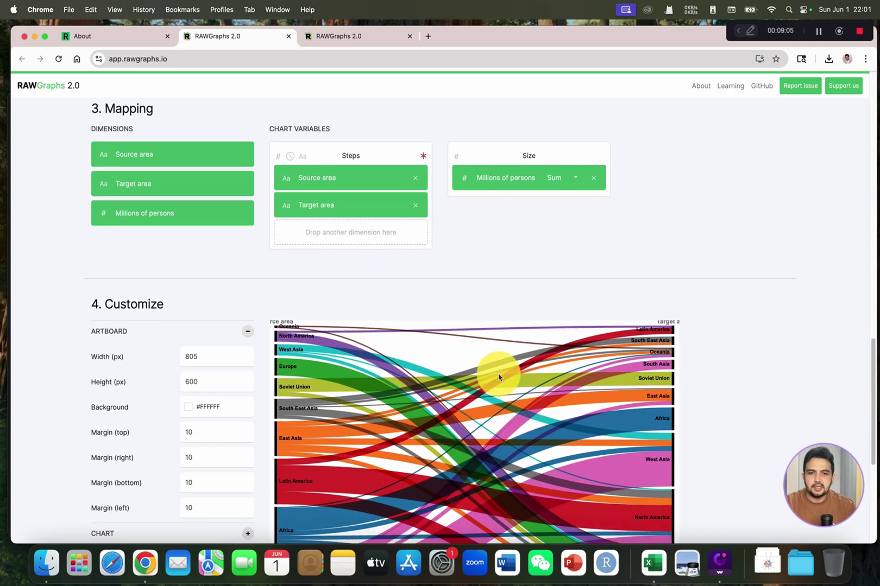
pyautogui.scroll(-5, 398, 320)
pyautogui.scroll(-1, 428, 341)
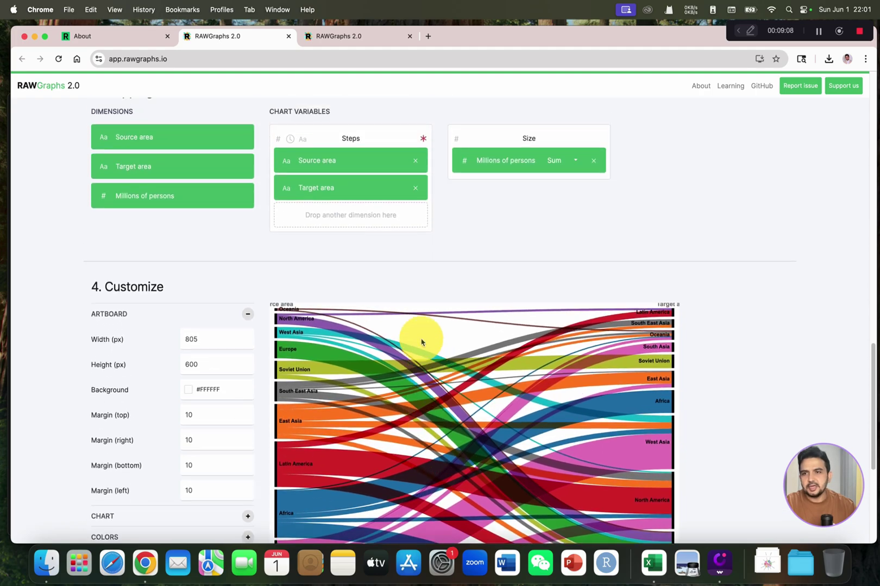
pyautogui.scroll(-4, 713, 321)
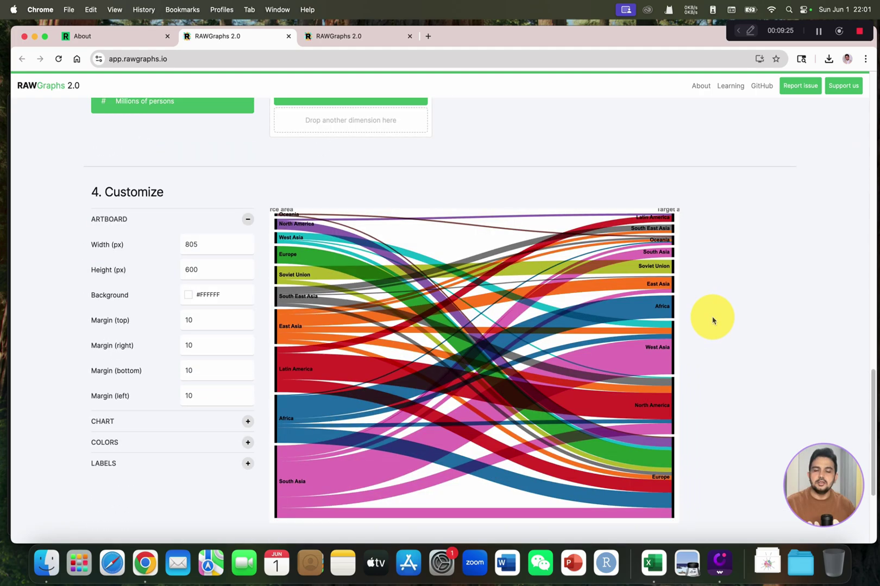